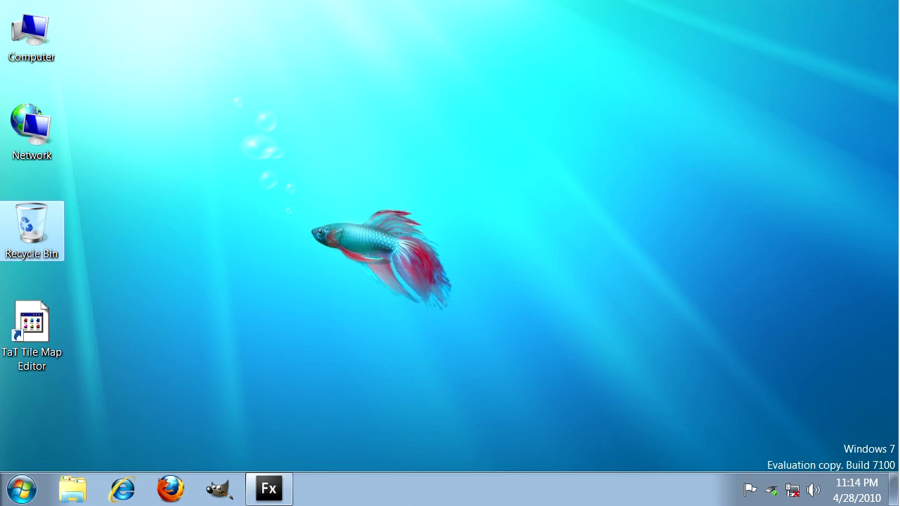
Launch TaT Tile Map Editor and create a project named 'test' with 24×24 default tiles
{"action": "left_click", "coordinate": [37, 325]}
{"action": "double_click", "coordinate": [46, 332]}
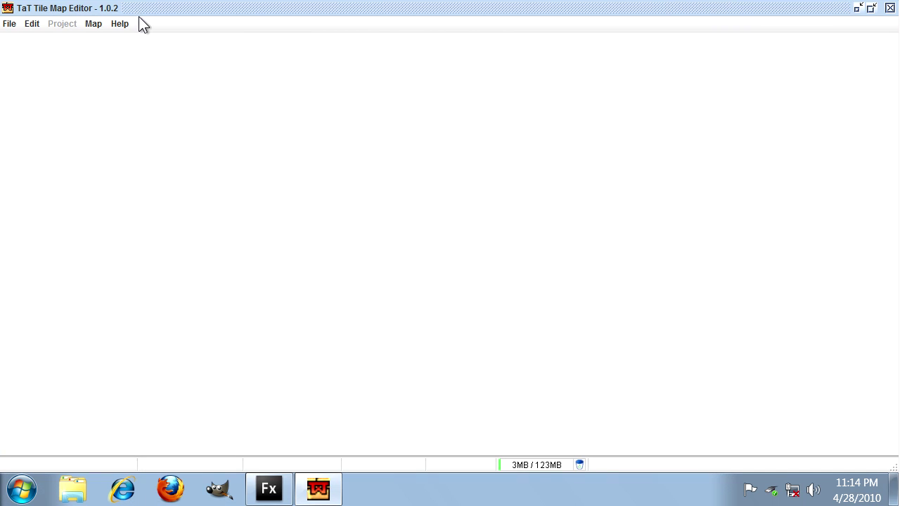
{"action": "left_click", "coordinate": [9, 24]}
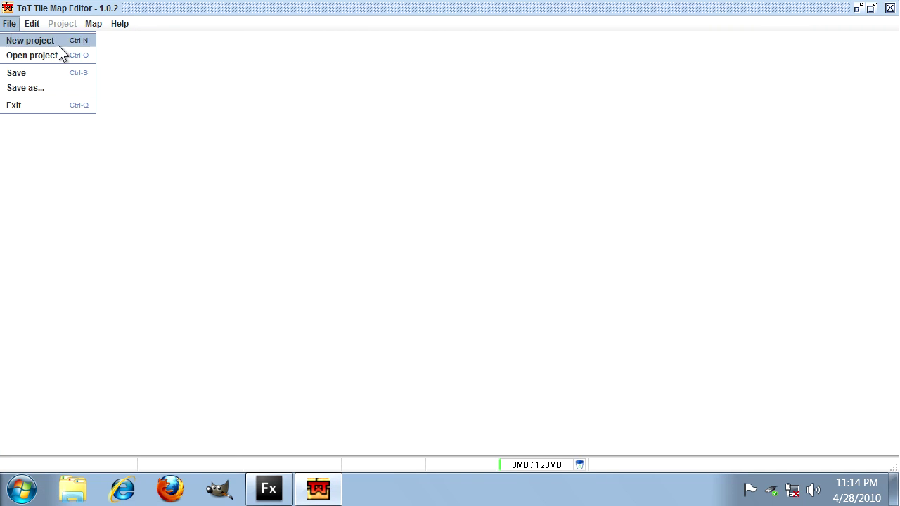
{"action": "left_click", "coordinate": [68, 41]}
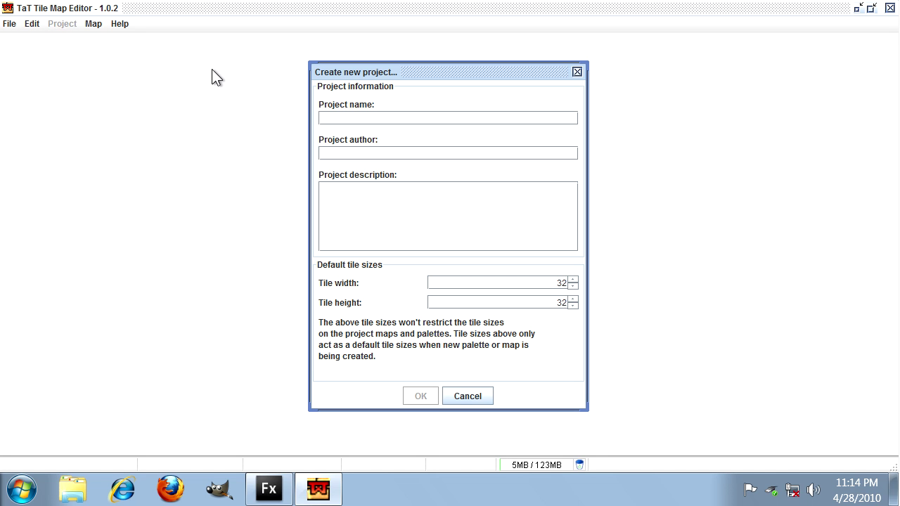
{"action": "type", "text": "test"}
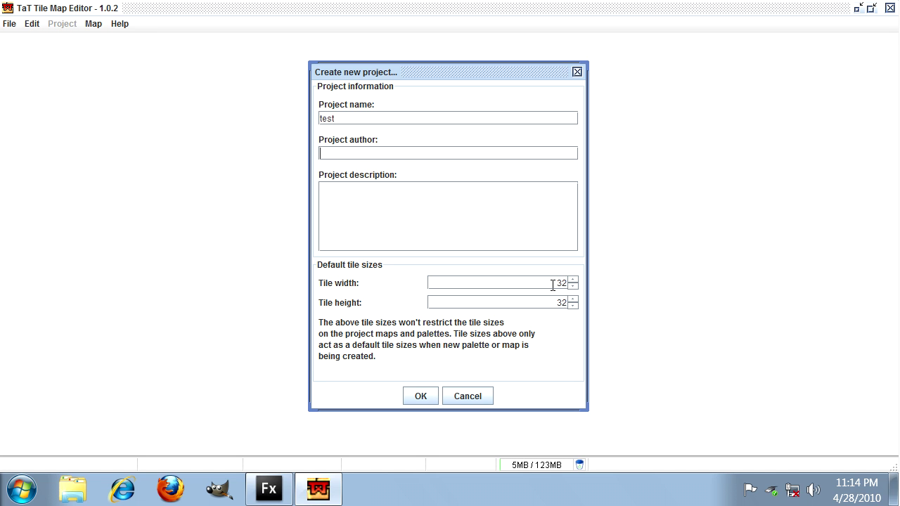
{"action": "left_click_drag", "start_coordinate": [553, 283], "coordinate": [625, 303]}
{"action": "type", "text": "2424"}
{"action": "left_click", "coordinate": [432, 400]}
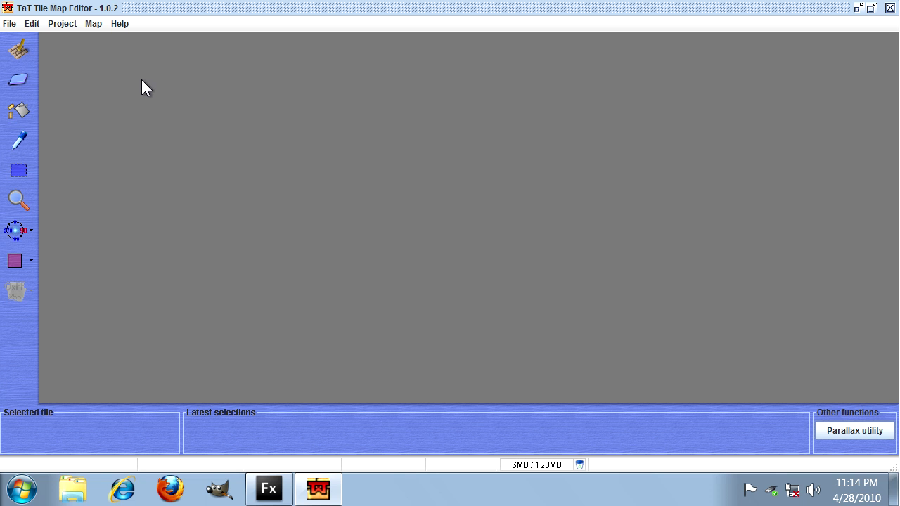
Start a new tile palette named 'palette' and pick TileMap.png as its image
{"action": "left_click", "coordinate": [77, 25]}
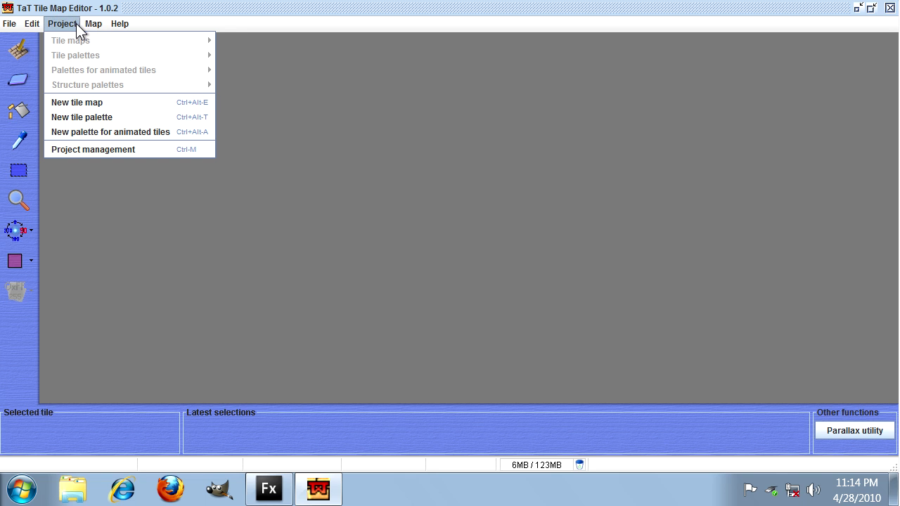
{"action": "left_click", "coordinate": [125, 118]}
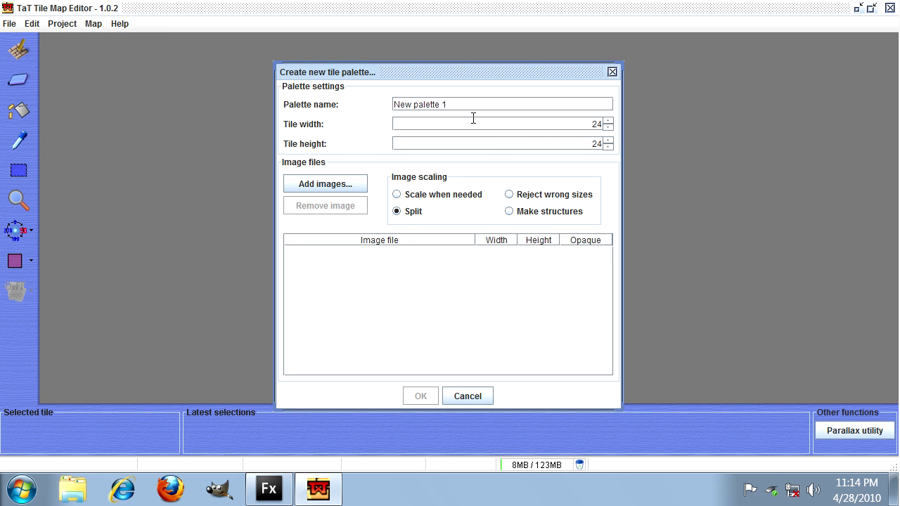
{"action": "left_click_drag", "start_coordinate": [467, 105], "coordinate": [216, 104]}
{"action": "type", "text": "palette"}
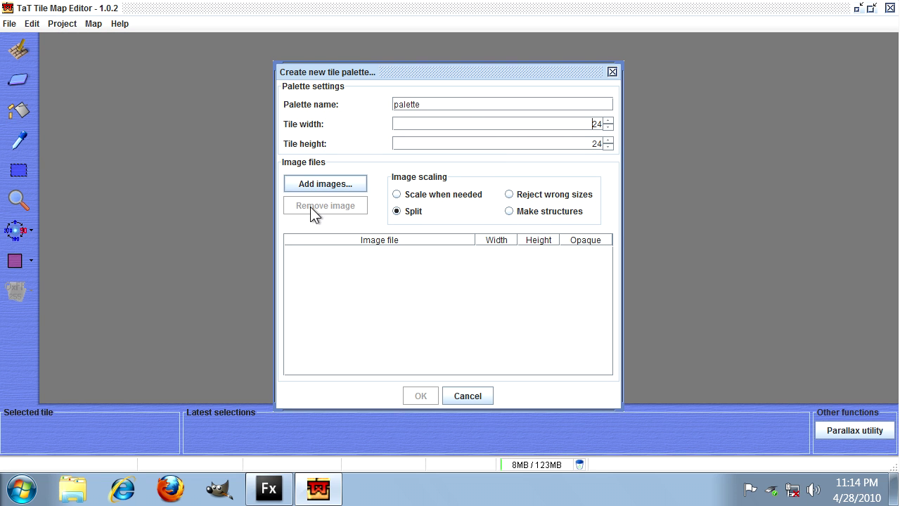
{"action": "left_click", "coordinate": [363, 186]}
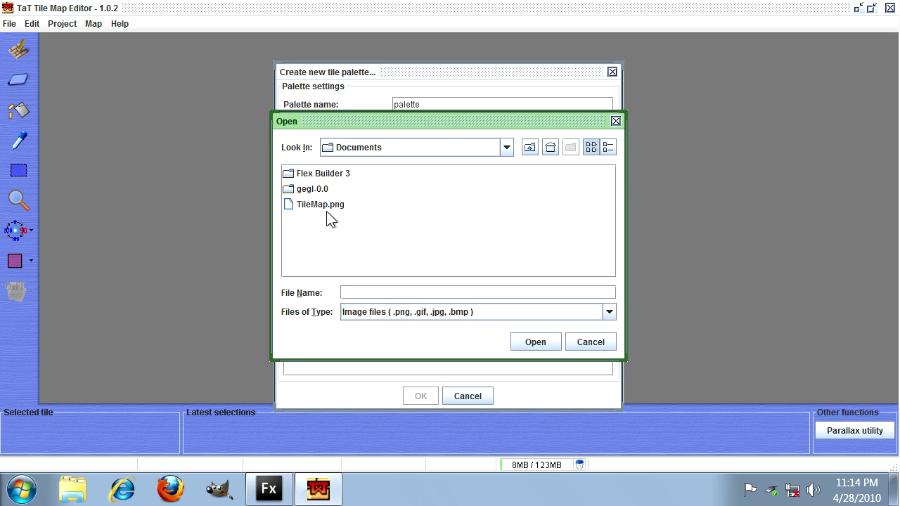
{"action": "left_click", "coordinate": [329, 207]}
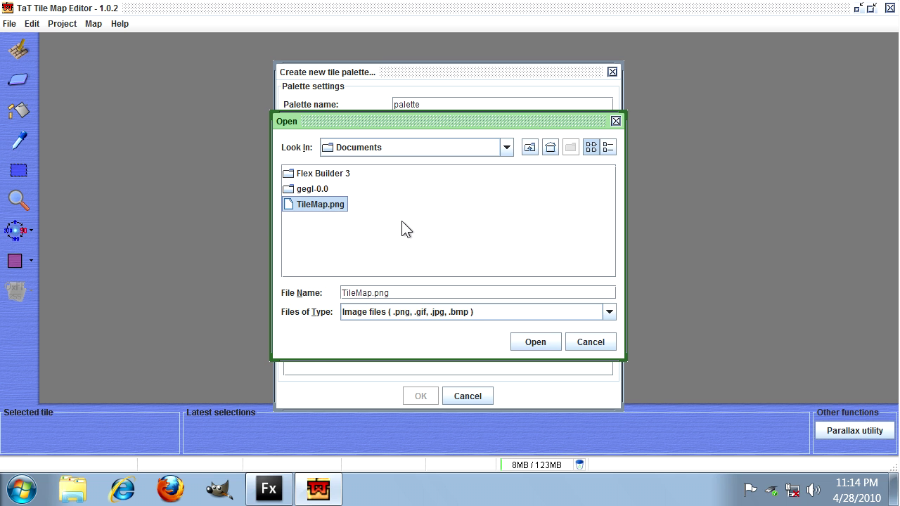
{"action": "left_click", "coordinate": [73, 489]}
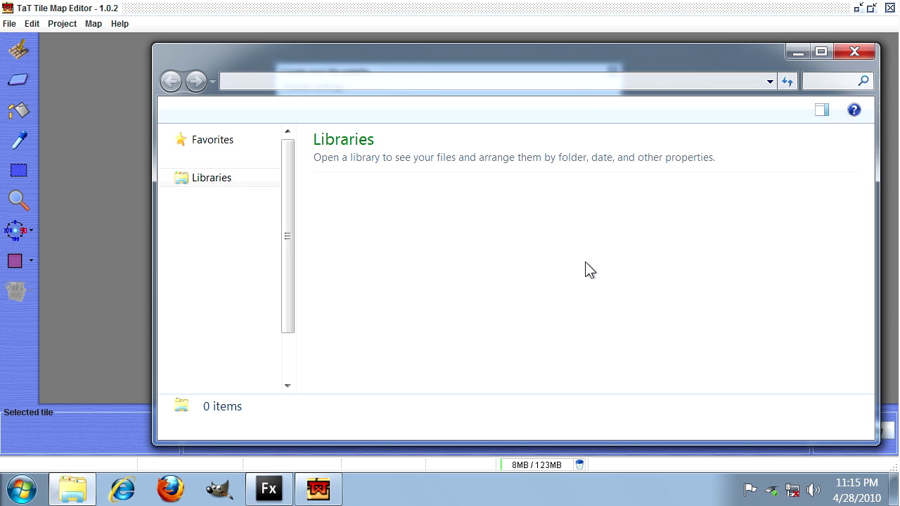
{"action": "double_click", "coordinate": [332, 194]}
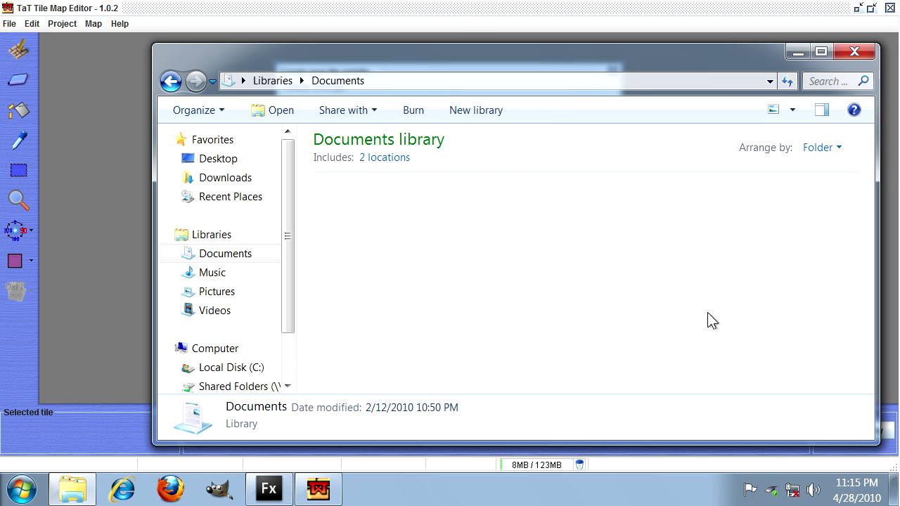
{"action": "left_click", "coordinate": [645, 259]}
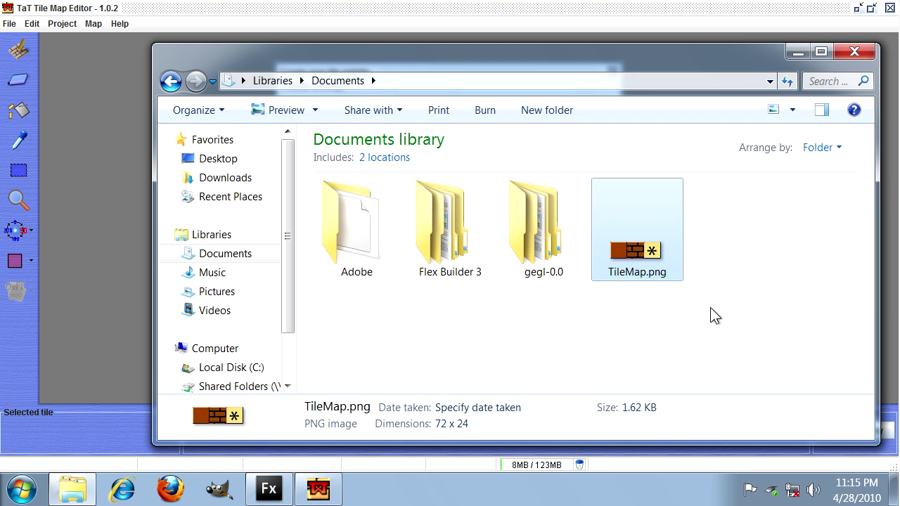
{"action": "left_click", "coordinate": [854, 51]}
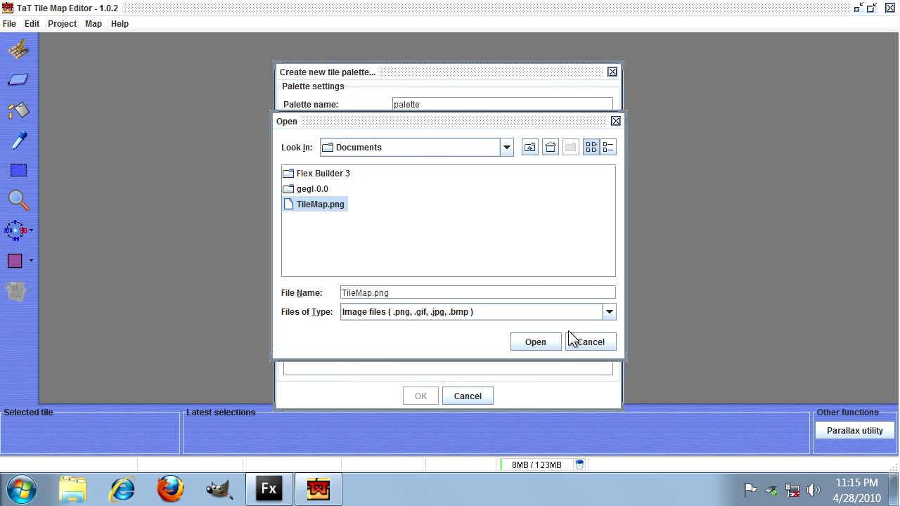
Create the palette from TileMap.png and dock its window narrowly at the right edge
{"action": "left_click_drag", "start_coordinate": [415, 130], "coordinate": [412, 118]}
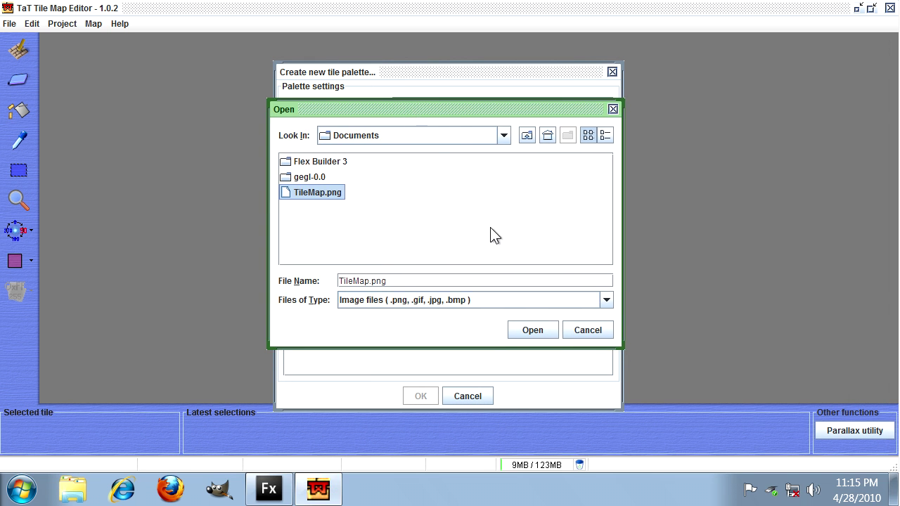
{"action": "left_click", "coordinate": [532, 330]}
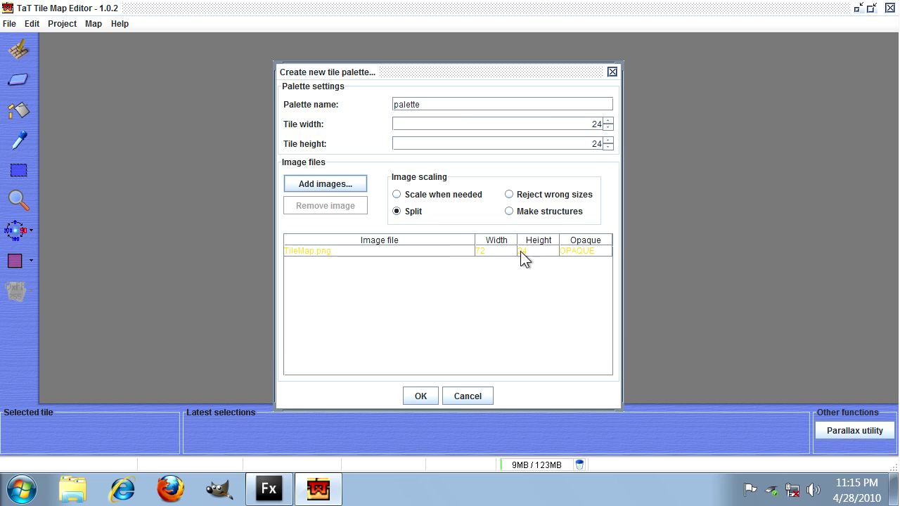
{"action": "left_click", "coordinate": [425, 253]}
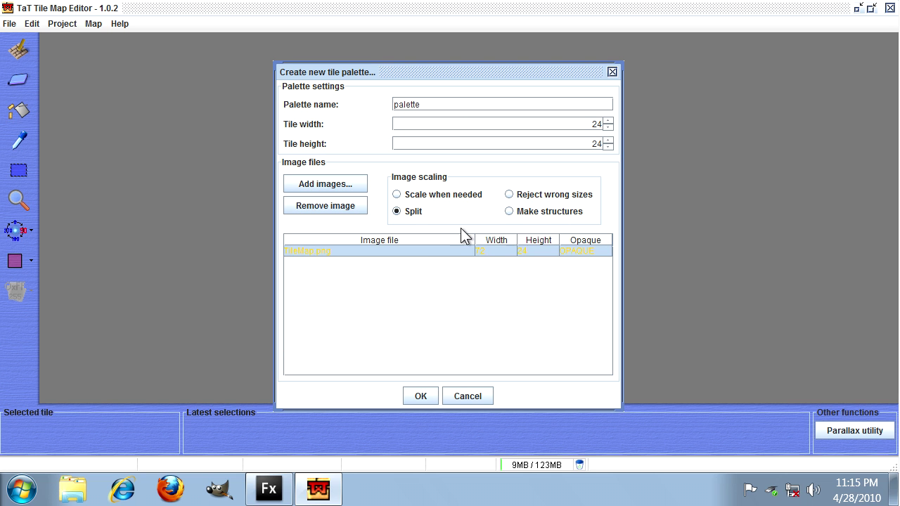
{"action": "left_click", "coordinate": [431, 397]}
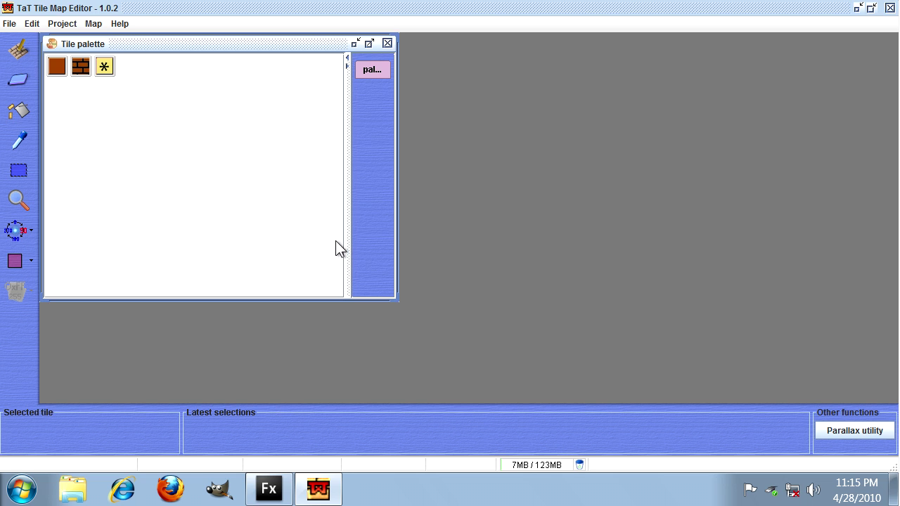
{"action": "left_click_drag", "start_coordinate": [125, 47], "coordinate": [624, 53]}
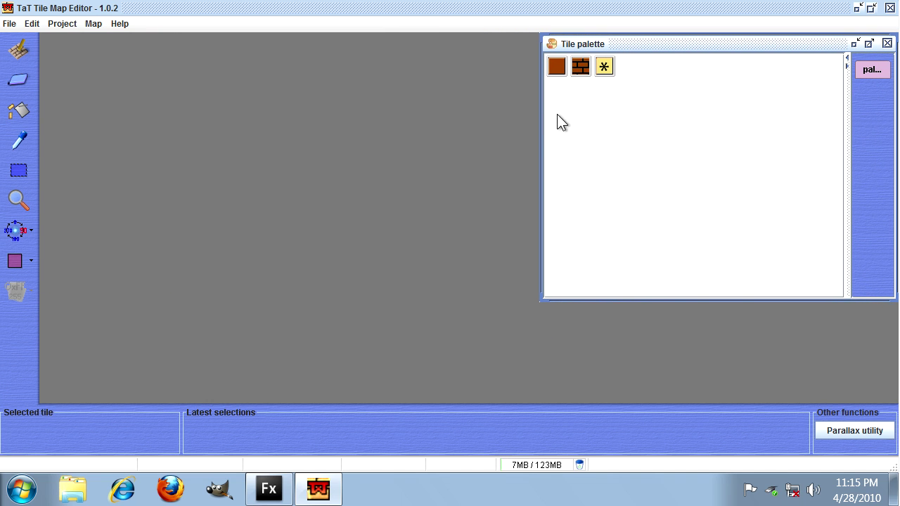
{"action": "left_click_drag", "start_coordinate": [540, 124], "coordinate": [751, 112]}
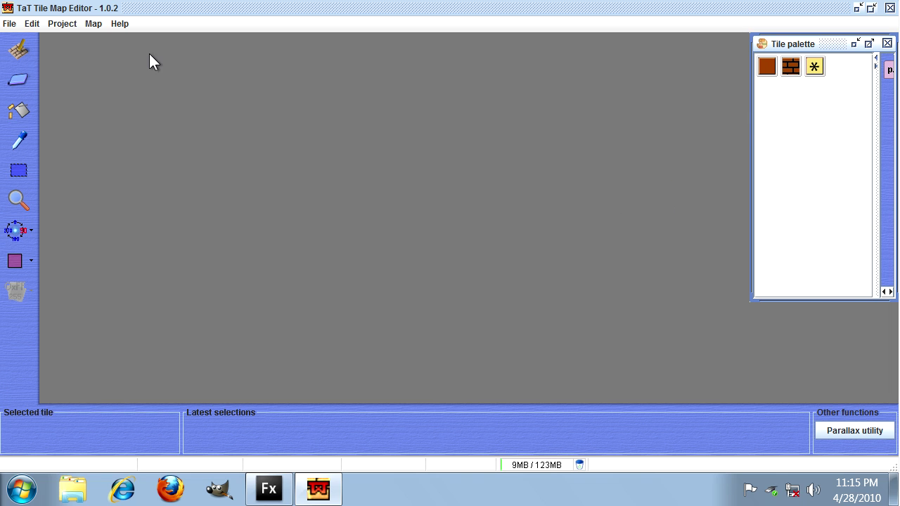
Create a map named 'map' with 200 rows, 100 columns and 24×24 tiles
{"action": "left_click", "coordinate": [73, 26]}
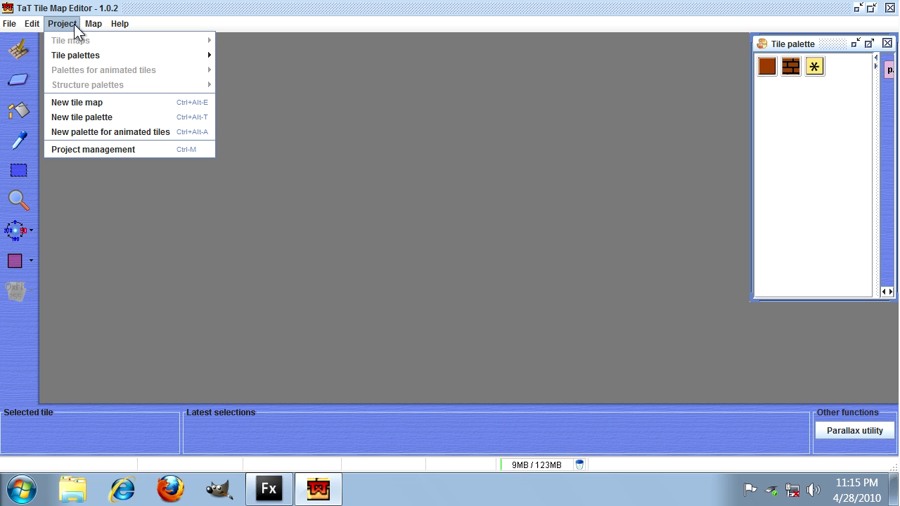
{"action": "left_click", "coordinate": [107, 102]}
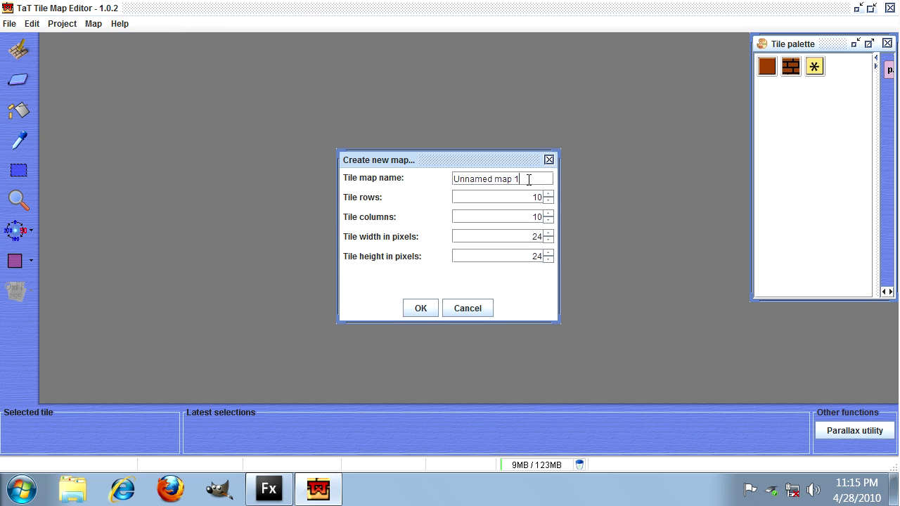
{"action": "key", "text": "ctrl+a"}
{"action": "type", "text": "map"}
{"action": "key", "text": "Tab"}
{"action": "type", "text": "200"}
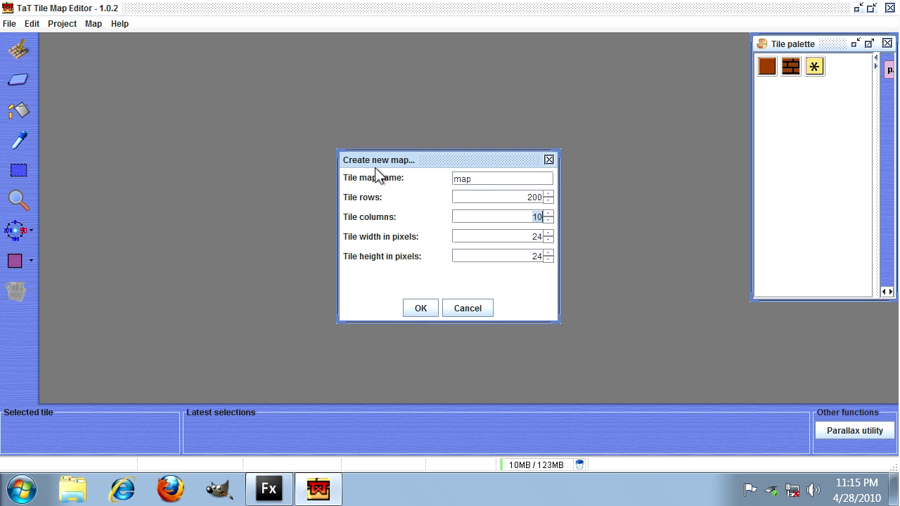
{"action": "type", "text": "100"}
{"action": "left_click", "coordinate": [433, 309]}
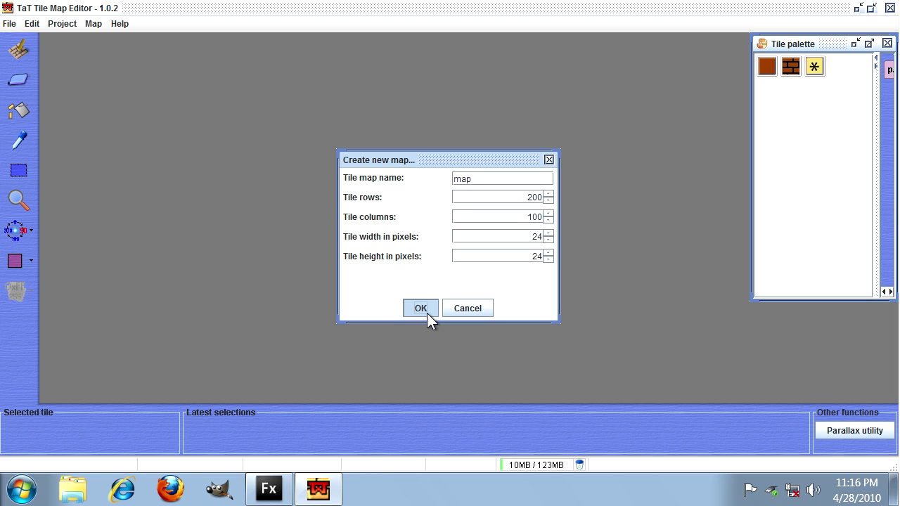
{"action": "left_click", "coordinate": [427, 313]}
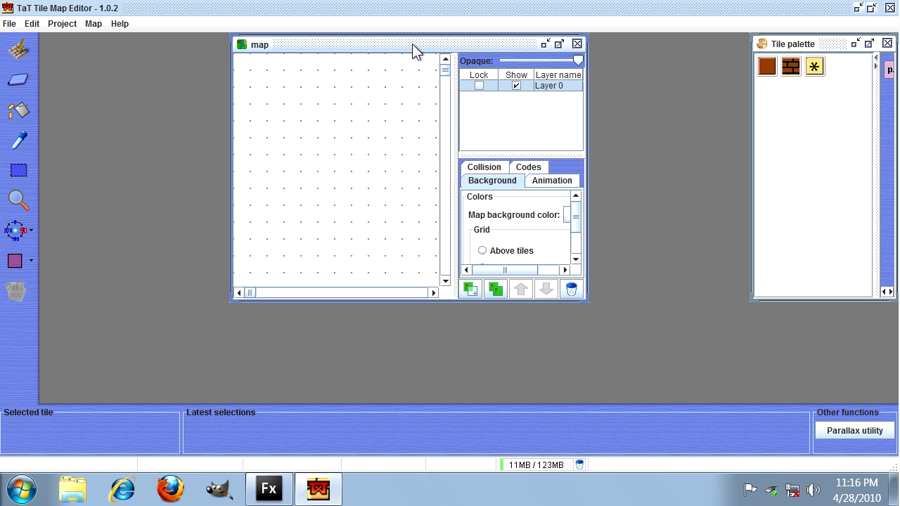
Move the map window to the top left and enlarge it
{"action": "left_click_drag", "start_coordinate": [417, 52], "coordinate": [258, 69]}
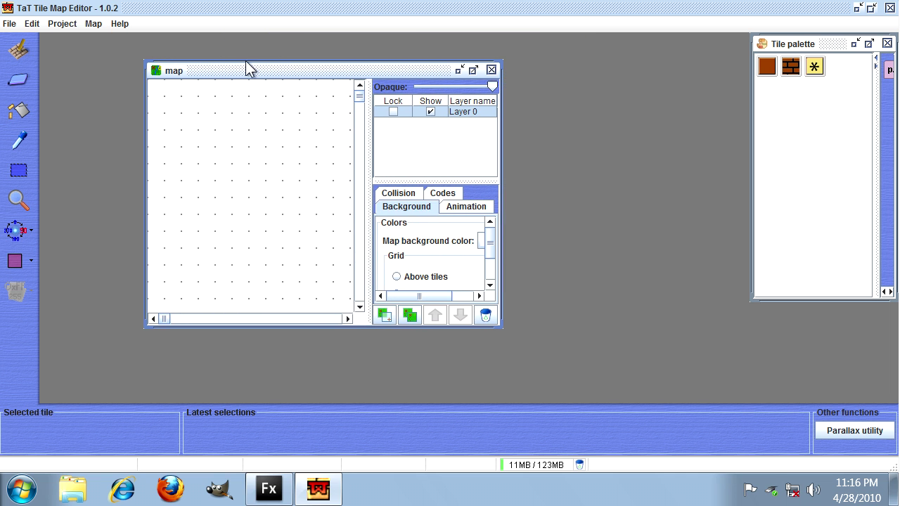
{"action": "left_click_drag", "start_coordinate": [246, 67], "coordinate": [230, 55]}
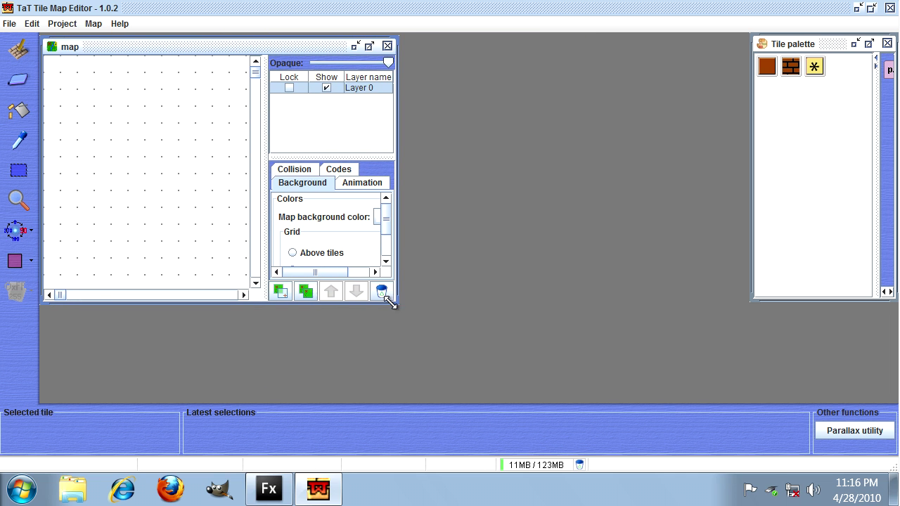
{"action": "left_click_drag", "start_coordinate": [395, 303], "coordinate": [744, 403]}
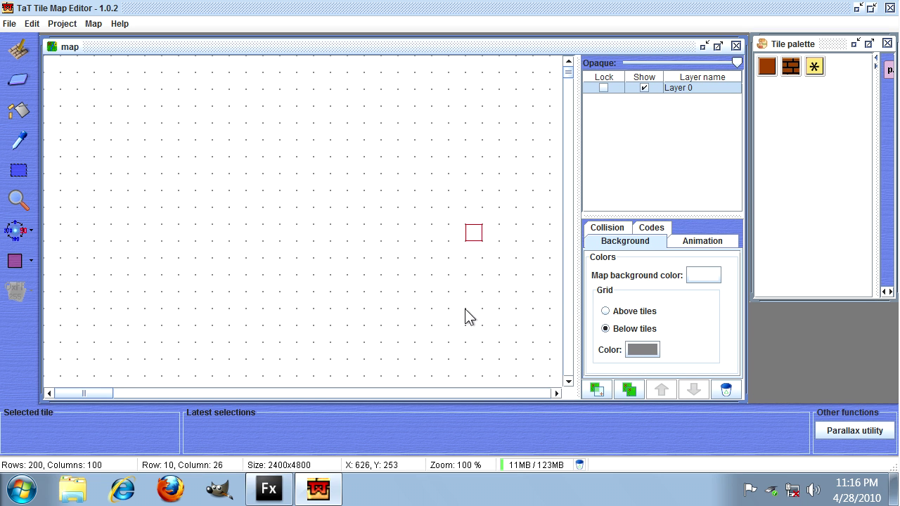
Set the map background colour to light blue
{"action": "left_click", "coordinate": [713, 274]}
{"action": "left_click", "coordinate": [536, 181]}
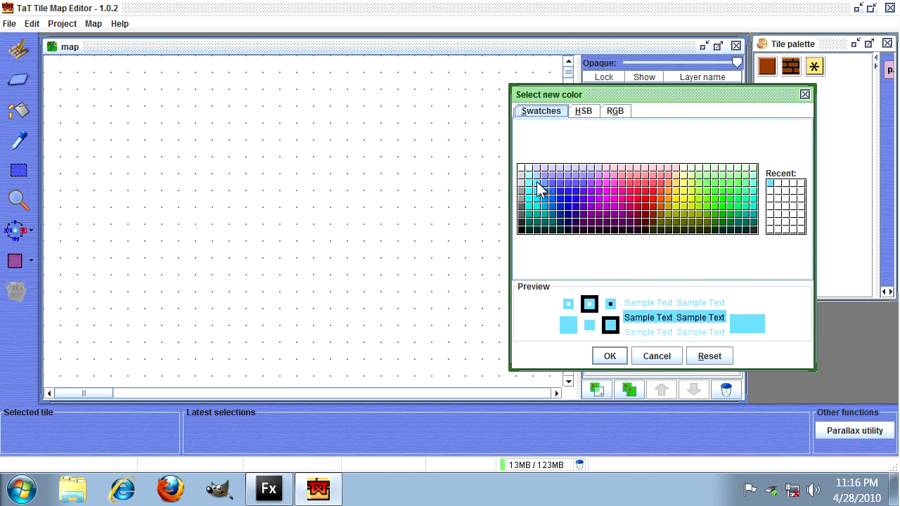
{"action": "left_click", "coordinate": [615, 353]}
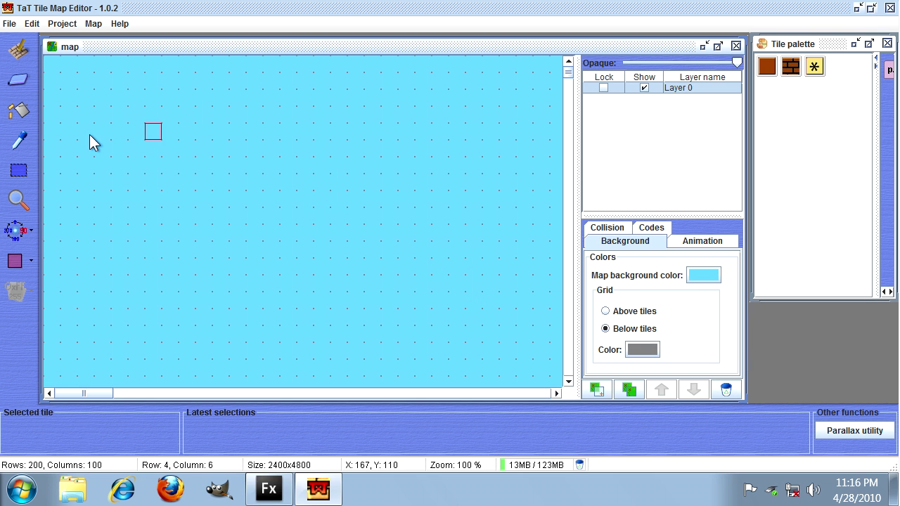
Paint brown block tiles across rows 7 and 8, from column 0 to column 15
{"action": "left_click", "coordinate": [19, 51]}
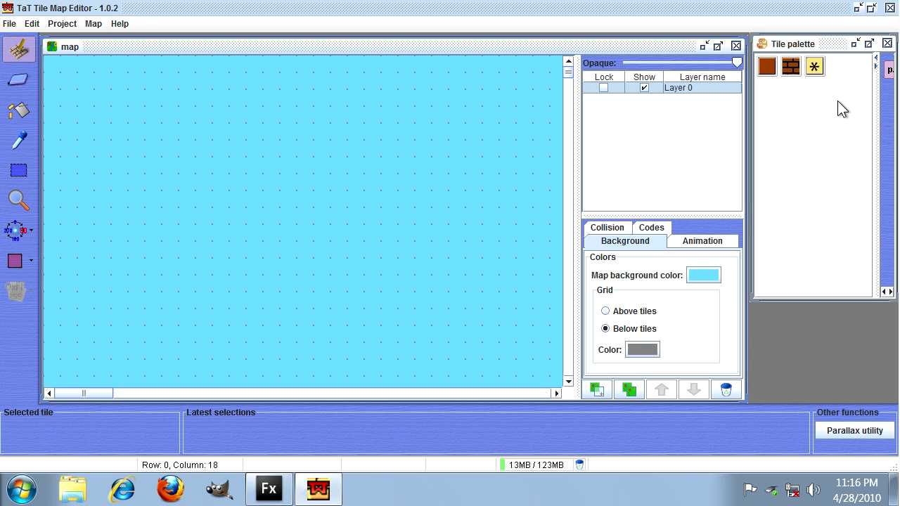
{"action": "left_click", "coordinate": [771, 71]}
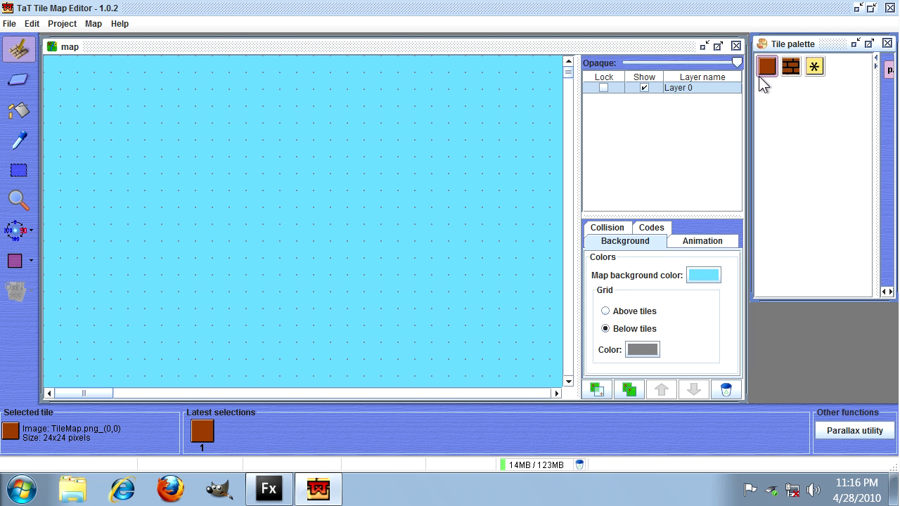
{"action": "left_click", "coordinate": [54, 182]}
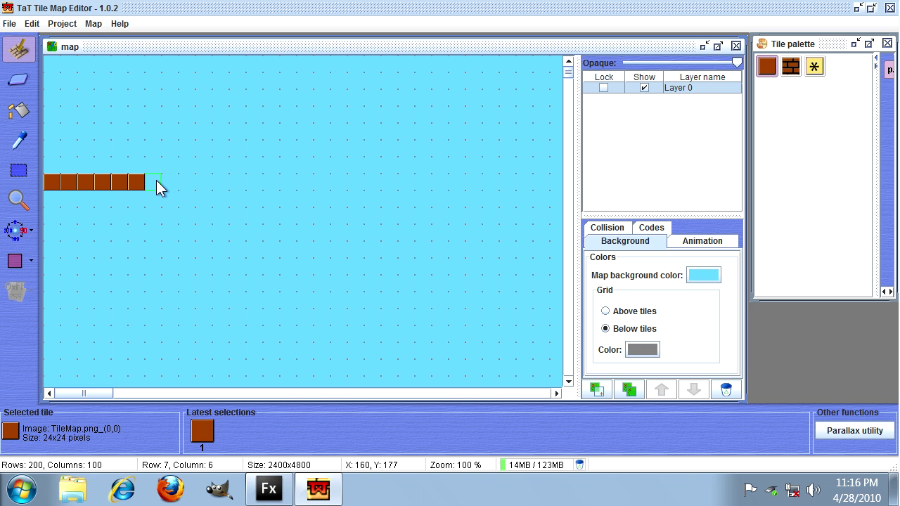
{"action": "left_click", "coordinate": [186, 188]}
{"action": "left_click", "coordinate": [50, 201]}
{"action": "left_click", "coordinate": [66, 201]}
{"action": "left_click_drag", "start_coordinate": [177, 198], "coordinate": [95, 199]}
{"action": "mouse_move", "coordinate": [280, 202]}
{"action": "left_mouse_down"}
{"action": "mouse_move", "coordinate": [300, 190]}
{"action": "mouse_move", "coordinate": [213, 190]}
{"action": "left_mouse_up"}
{"action": "left_click", "coordinate": [253, 184]}
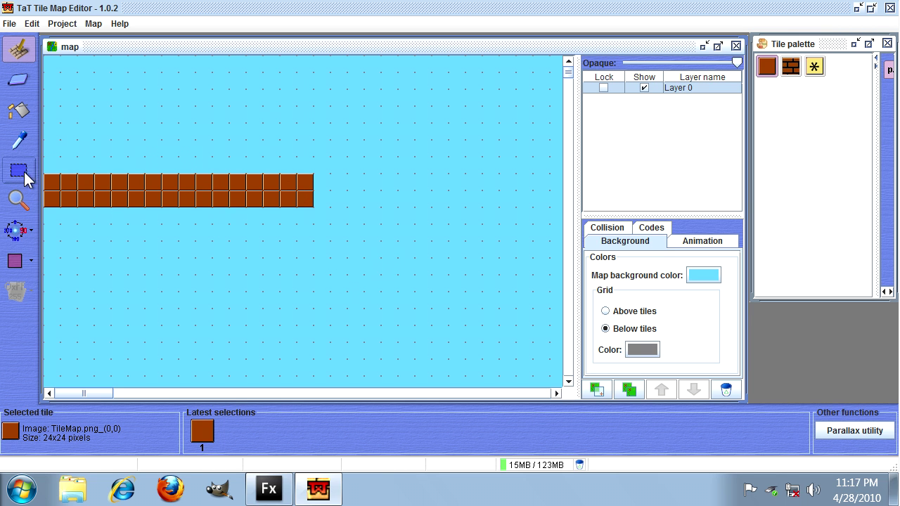
Erase the strip's last two columns so it is 14 tiles wide, then return to the brush
{"action": "left_click", "coordinate": [20, 83]}
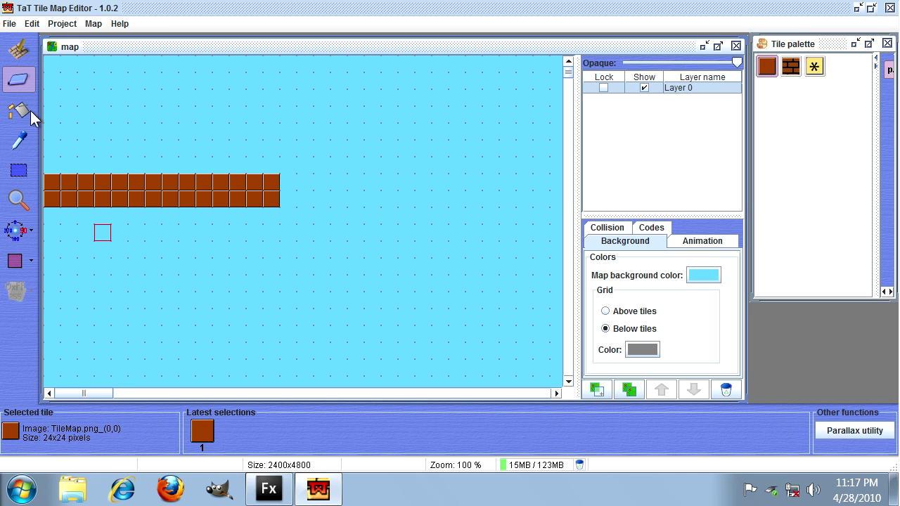
{"action": "left_click", "coordinate": [17, 51]}
Paint brown tiles along row 11 and down column 13 to close the outline
{"action": "left_click_drag", "start_coordinate": [49, 251], "coordinate": [148, 251]}
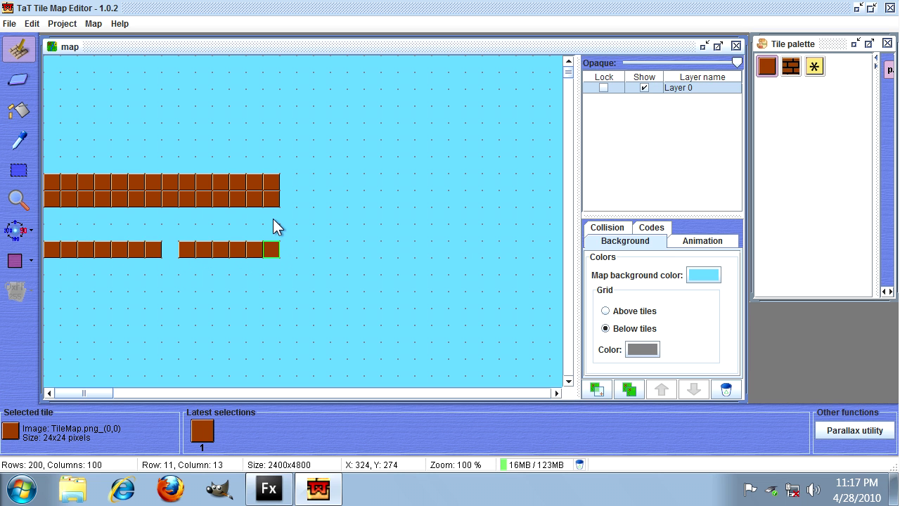
{"action": "left_click_drag", "start_coordinate": [273, 217], "coordinate": [193, 250]}
{"action": "left_click", "coordinate": [166, 252]}
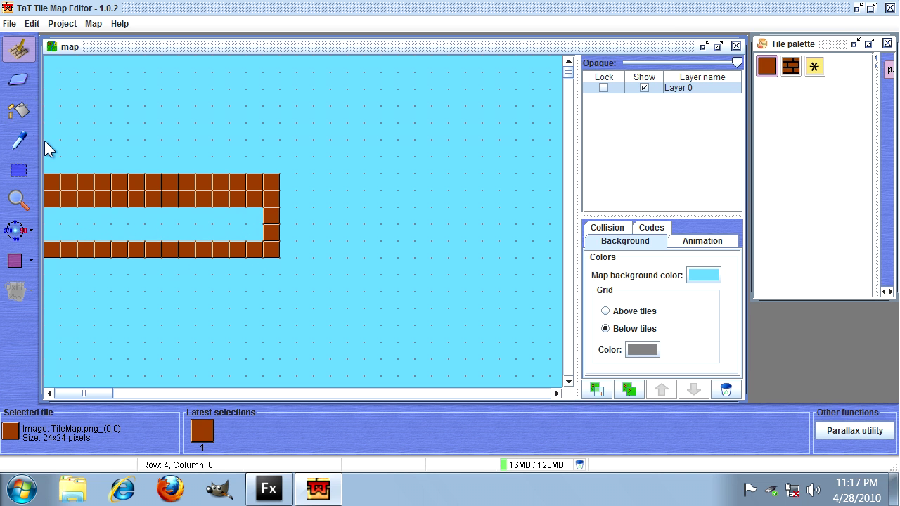
Flood-fill the enclosed interior with the brown block tile
{"action": "left_click", "coordinate": [21, 114]}
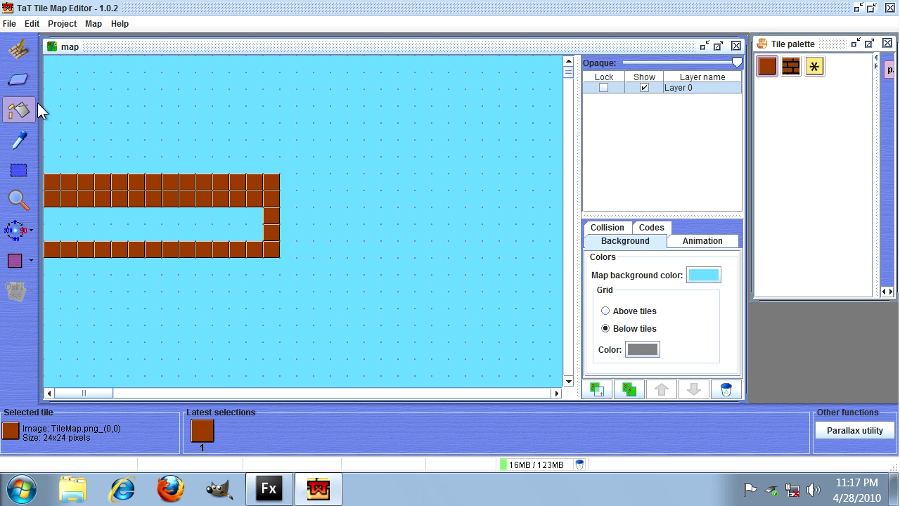
{"action": "left_click", "coordinate": [773, 74]}
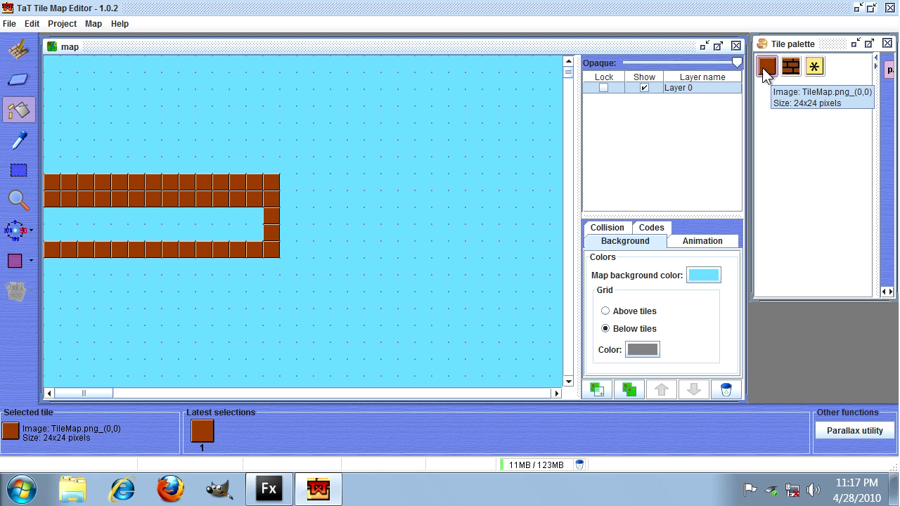
{"action": "left_click", "coordinate": [166, 224]}
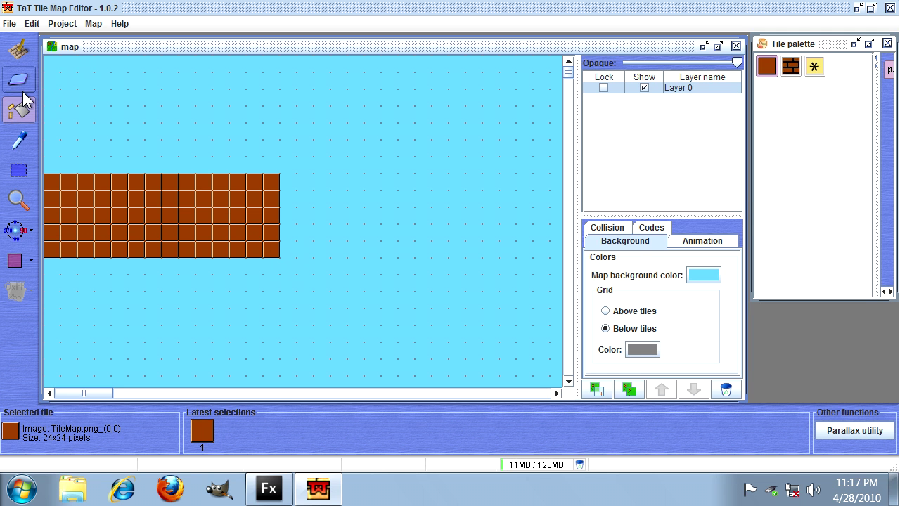
Copy the 14×5 brown block and place the pasted copy to its right, two rows lower
{"action": "left_click", "coordinate": [21, 171]}
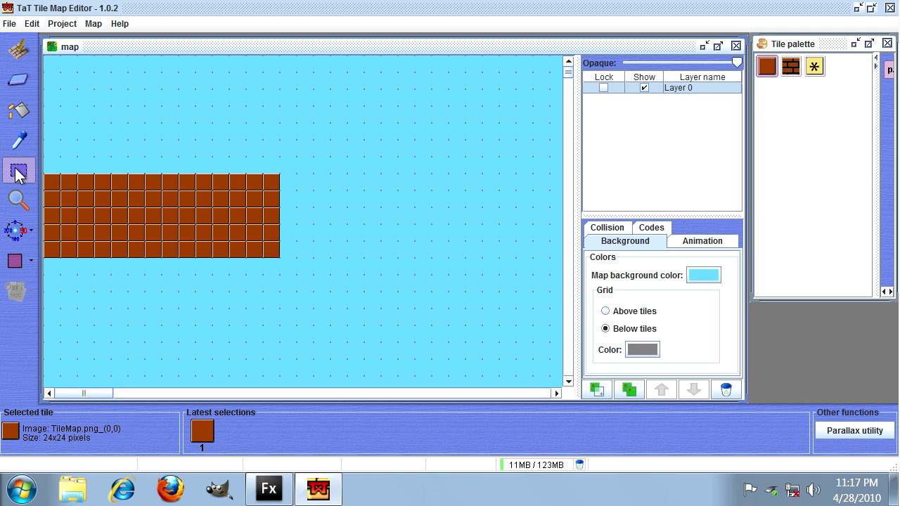
{"action": "left_click_drag", "start_coordinate": [52, 179], "coordinate": [103, 200]}
{"action": "left_click_drag", "start_coordinate": [192, 224], "coordinate": [274, 251]}
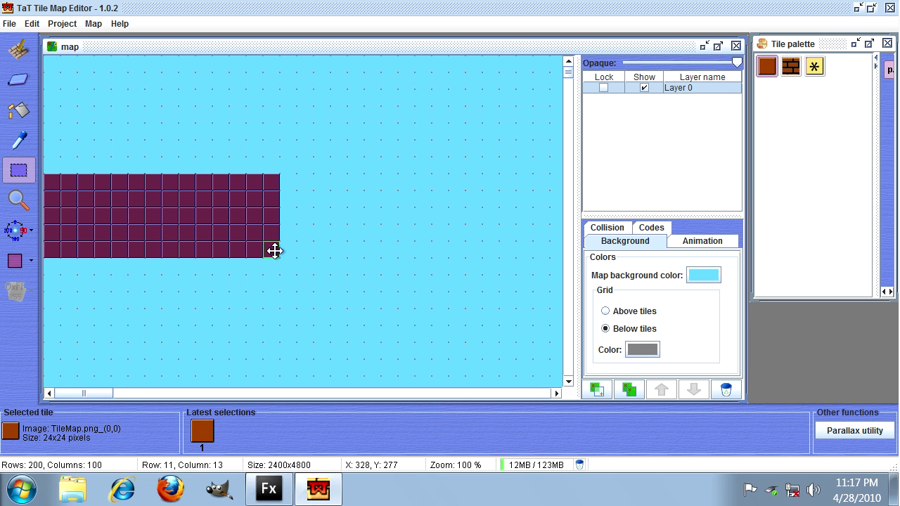
{"action": "left_click", "coordinate": [32, 23]}
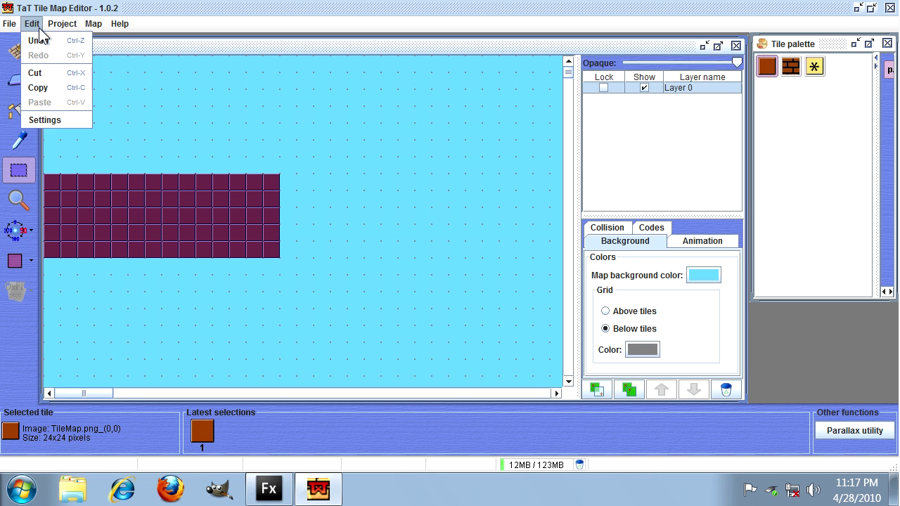
{"action": "left_click", "coordinate": [60, 87]}
{"action": "left_click", "coordinate": [31, 23]}
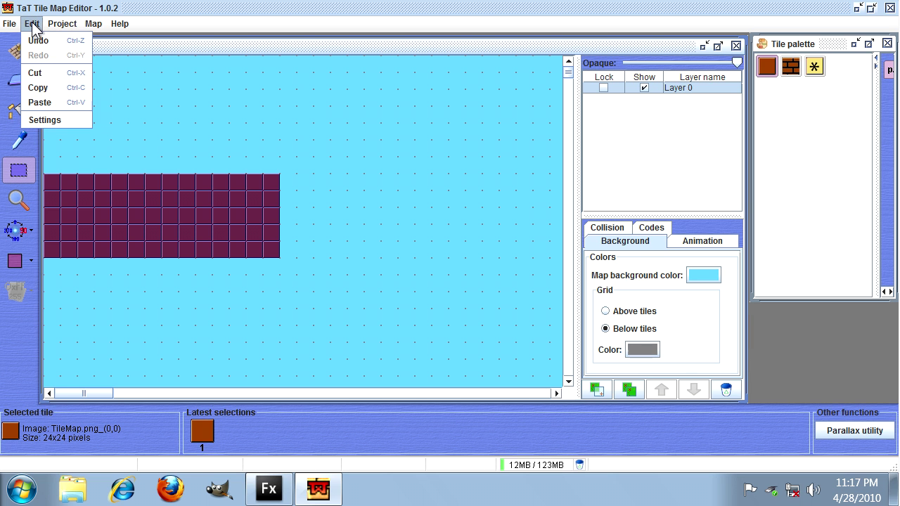
{"action": "left_click", "coordinate": [55, 102]}
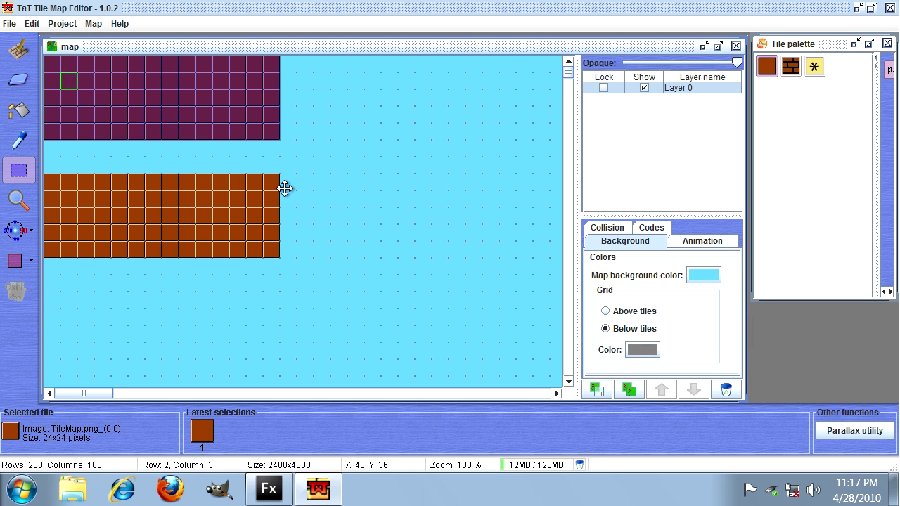
{"action": "left_click_drag", "start_coordinate": [74, 86], "coordinate": [107, 105]}
{"action": "left_click_drag", "start_coordinate": [301, 198], "coordinate": [314, 227]}
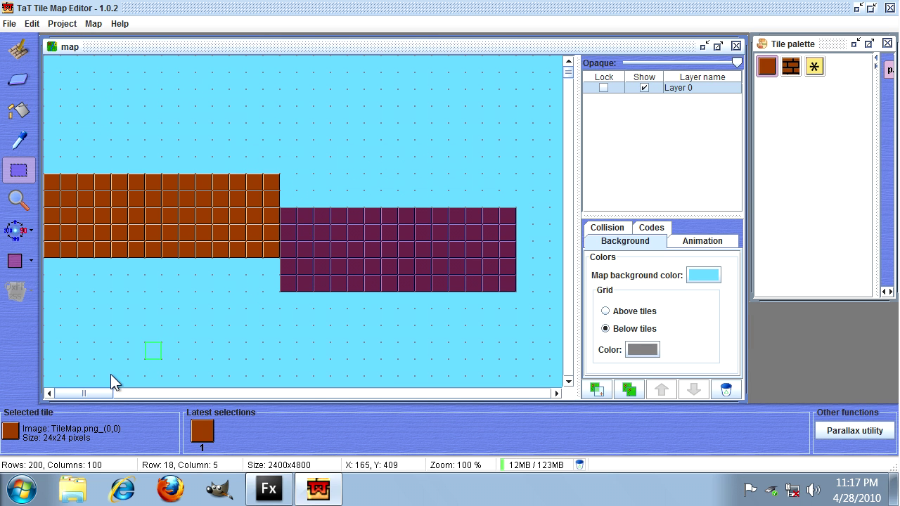
{"action": "left_click_drag", "start_coordinate": [90, 390], "coordinate": [181, 392]}
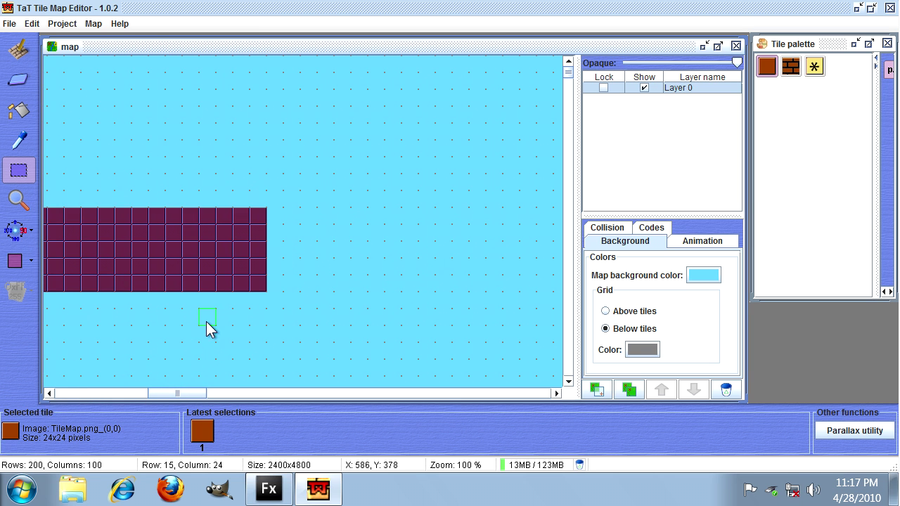
Paste three more copies of the brown block, placing each at the platform's right end
{"action": "key", "text": "ctrl+v"}
{"action": "left_click_drag", "start_coordinate": [119, 88], "coordinate": [341, 249]}
{"action": "key", "text": "ctrl+v"}
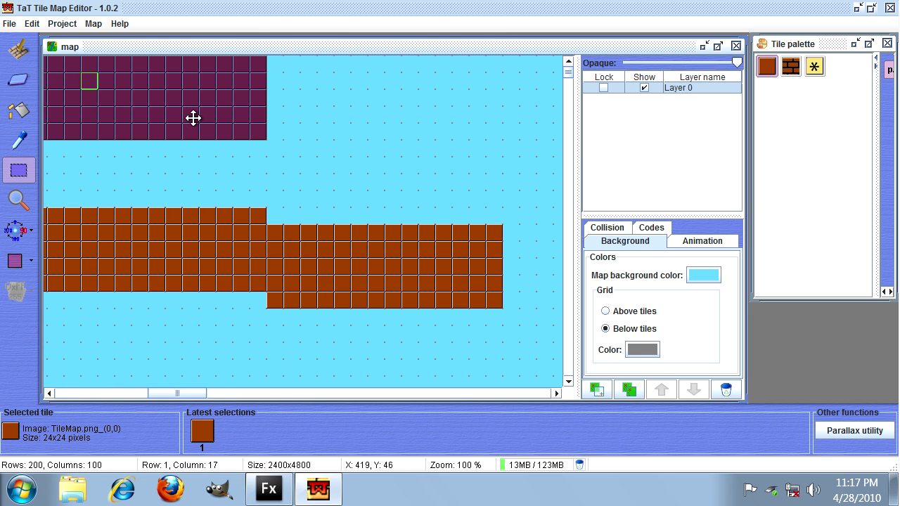
{"action": "left_click_drag", "start_coordinate": [521, 260], "coordinate": [547, 266]}
{"action": "left_click_drag", "start_coordinate": [177, 393], "coordinate": [328, 393]}
{"action": "key", "text": "ctrl+v"}
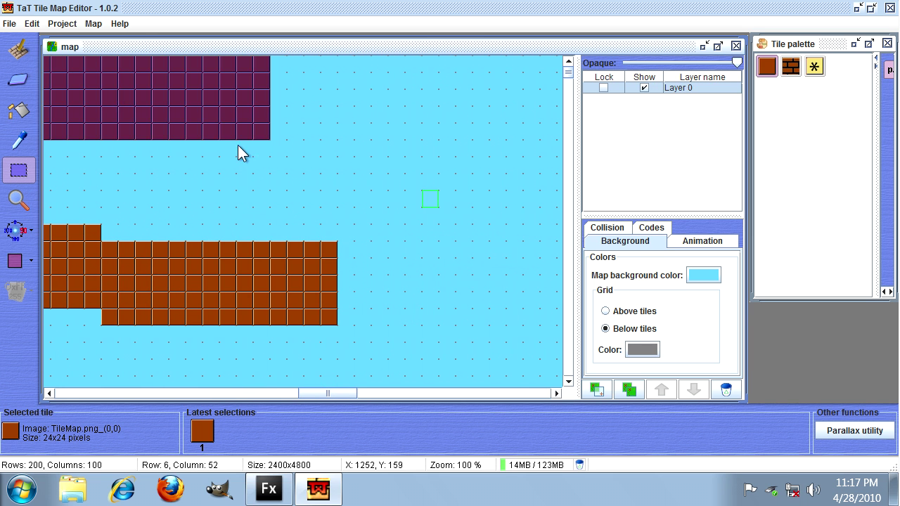
{"action": "left_click_drag", "start_coordinate": [122, 104], "coordinate": [413, 248]}
{"action": "left_click_drag", "start_coordinate": [328, 393], "coordinate": [454, 393]}
Paste two further block copies, stepping the platform further right across the map
{"action": "key", "text": "ctrl+v"}
{"action": "left_click_drag", "start_coordinate": [159, 108], "coordinate": [293, 213]}
{"action": "left_click_drag", "start_coordinate": [483, 393], "coordinate": [550, 393]}
{"action": "key", "text": "ctrl+v"}
{"action": "left_click_drag", "start_coordinate": [117, 74], "coordinate": [372, 154]}
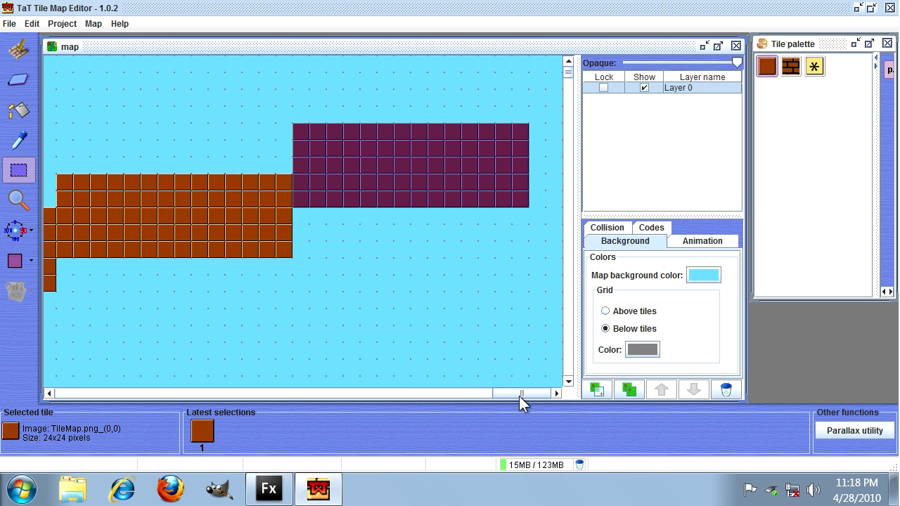
{"action": "left_click_drag", "start_coordinate": [518, 395], "coordinate": [21, 403]}
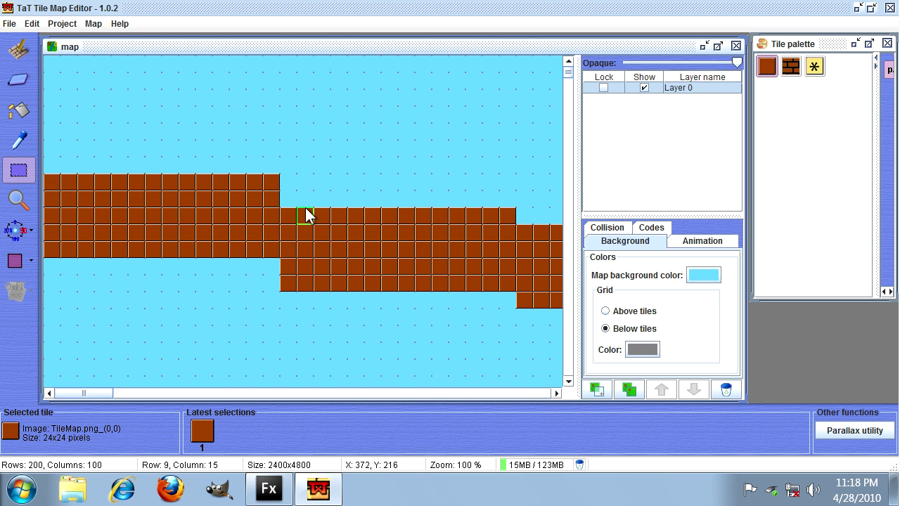
Paint a rectangle outline of brick tiles above the platform and fill its interior with bricks
{"action": "left_click", "coordinate": [788, 73]}
{"action": "left_click_drag", "start_coordinate": [214, 63], "coordinate": [218, 120]}
{"action": "left_click", "coordinate": [7, 55]}
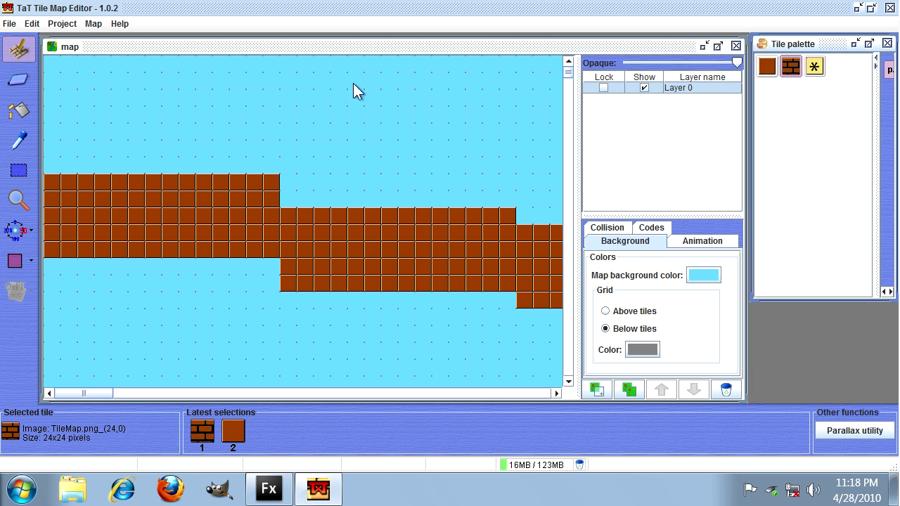
{"action": "mouse_move", "coordinate": [272, 62]}
{"action": "left_mouse_down"}
{"action": "mouse_move", "coordinate": [274, 109]}
{"action": "mouse_move", "coordinate": [372, 116]}
{"action": "mouse_move", "coordinate": [372, 67]}
{"action": "mouse_move", "coordinate": [284, 65]}
{"action": "left_mouse_up"}
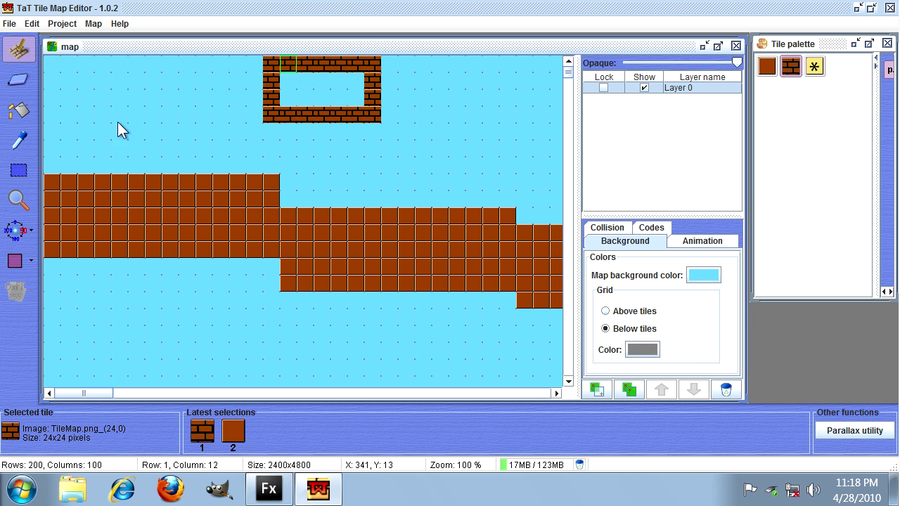
{"action": "left_click", "coordinate": [28, 113]}
{"action": "left_click", "coordinate": [358, 105]}
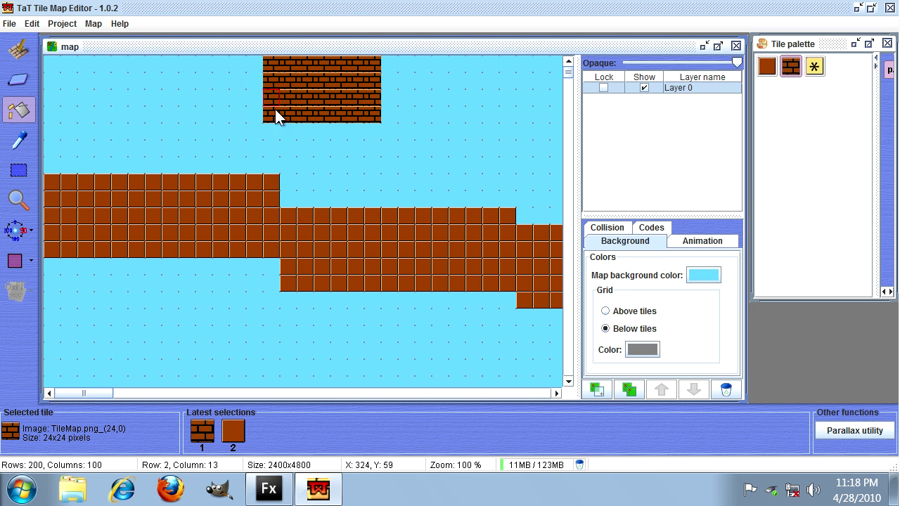
Rotate the brick rectangle's left and right edge tiles 90 degrees clockwise so they run vertically
{"action": "left_click", "coordinate": [12, 235]}
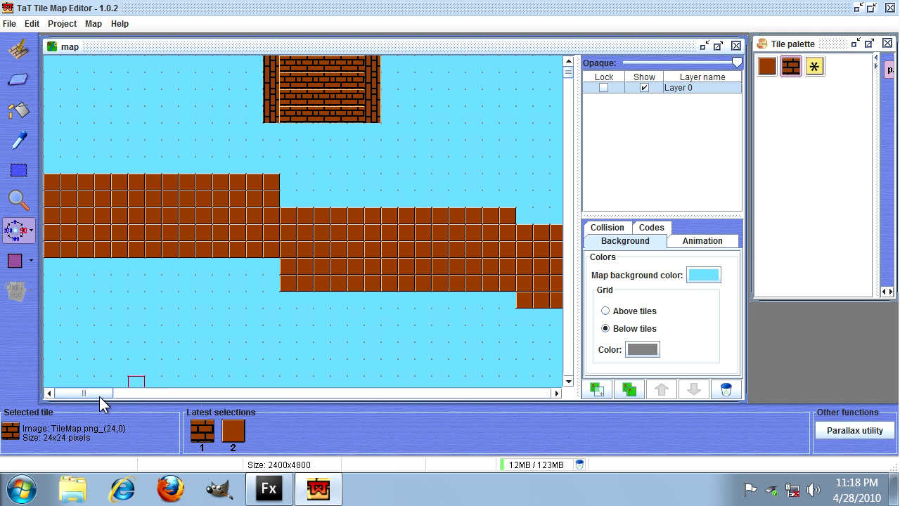
{"action": "left_click_drag", "start_coordinate": [99, 394], "coordinate": [151, 394]}
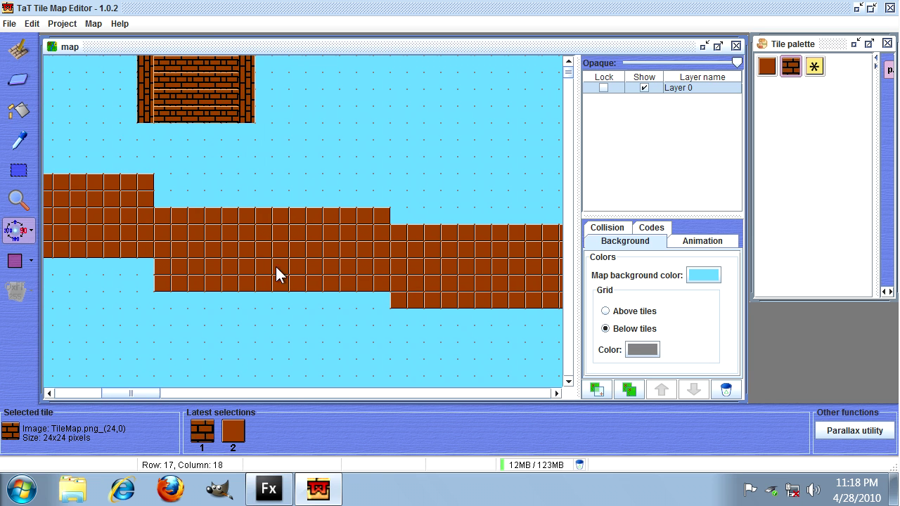
Fill a small rectangular sky area right of the brick block with star tiles
{"action": "left_click", "coordinate": [18, 170]}
{"action": "left_click", "coordinate": [814, 66]}
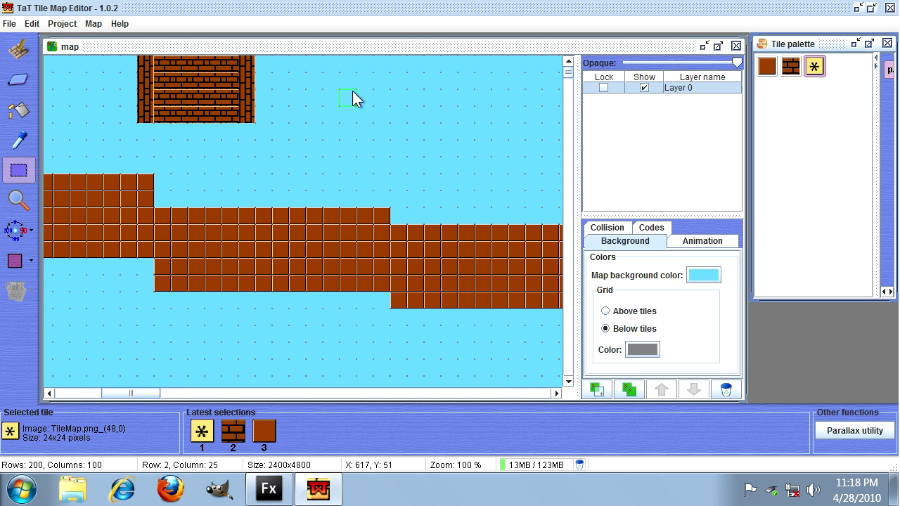
{"action": "left_click_drag", "start_coordinate": [353, 91], "coordinate": [436, 131]}
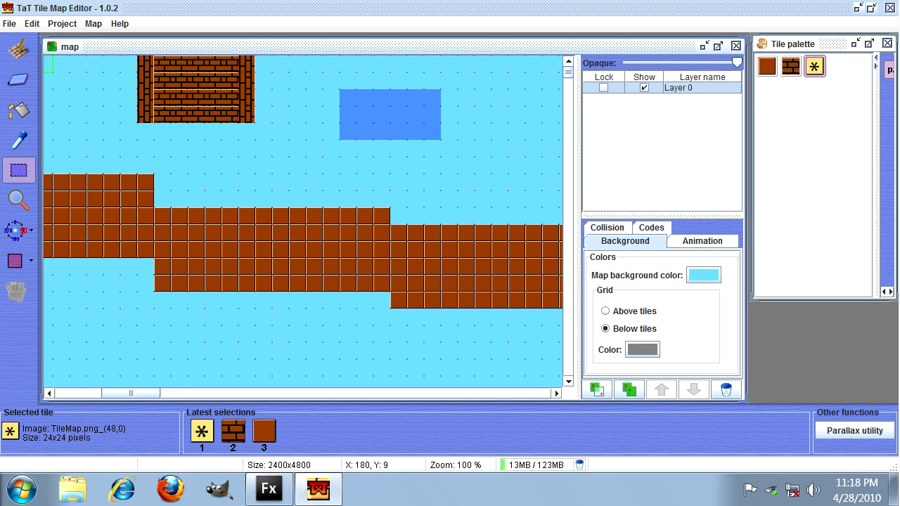
{"action": "left_click", "coordinate": [17, 112]}
{"action": "left_click", "coordinate": [415, 113]}
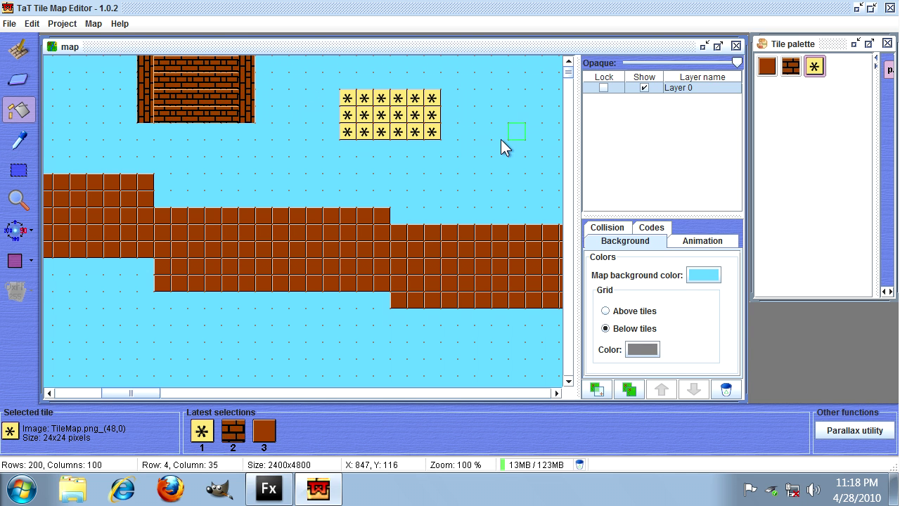
{"action": "left_click_drag", "start_coordinate": [145, 393], "coordinate": [192, 394]}
Fill a larger 8 by 6 tile area in the sky with star tiles
{"action": "left_click", "coordinate": [19, 170]}
{"action": "left_click_drag", "start_coordinate": [399, 77], "coordinate": [529, 172]}
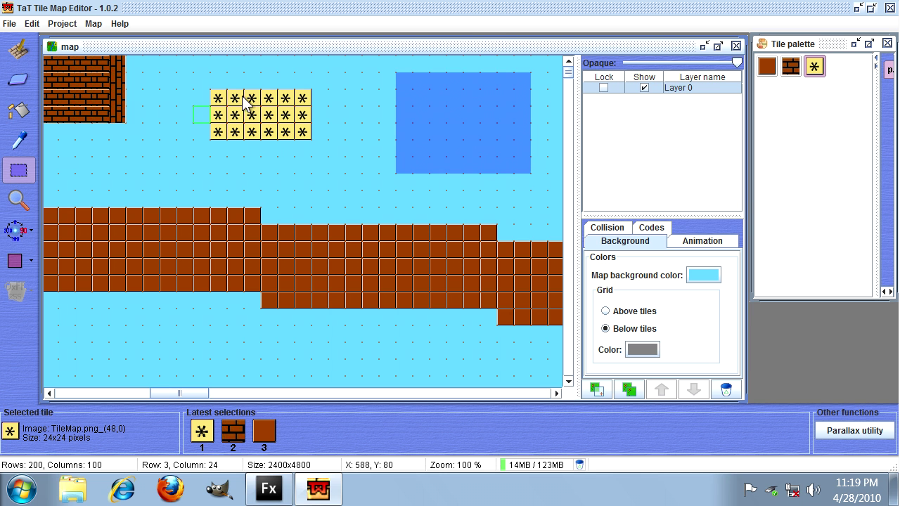
{"action": "left_click", "coordinate": [19, 110]}
{"action": "left_click", "coordinate": [456, 109]}
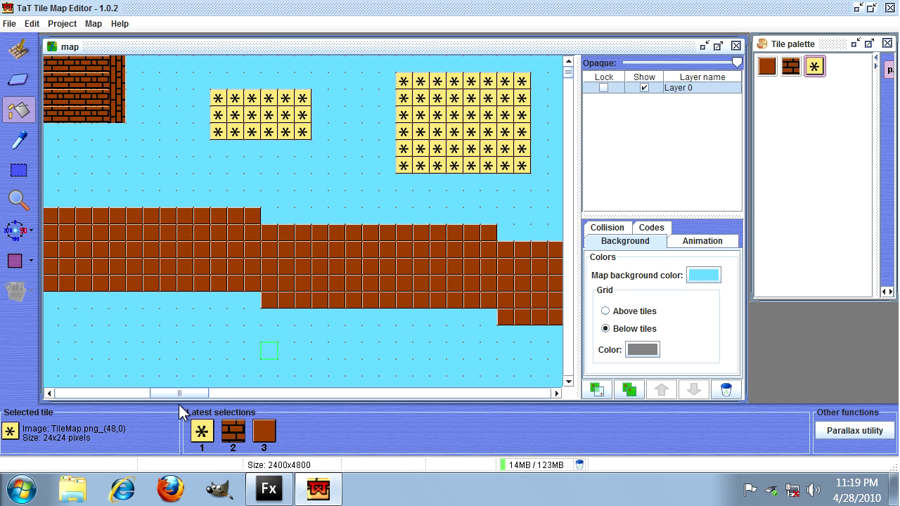
{"action": "left_click_drag", "start_coordinate": [179, 395], "coordinate": [64, 396]}
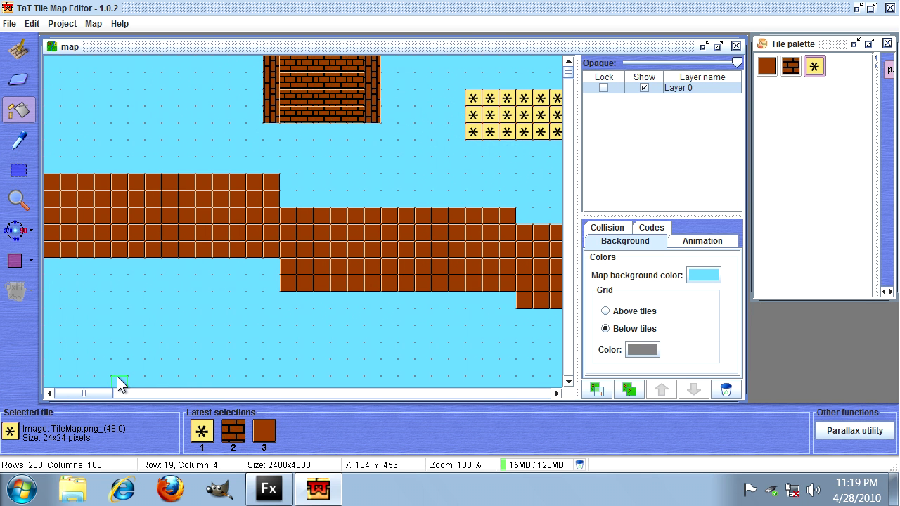
Save the project with File > Save as under the default name test.TaT_TME.zip in Documents
{"action": "left_click", "coordinate": [12, 23]}
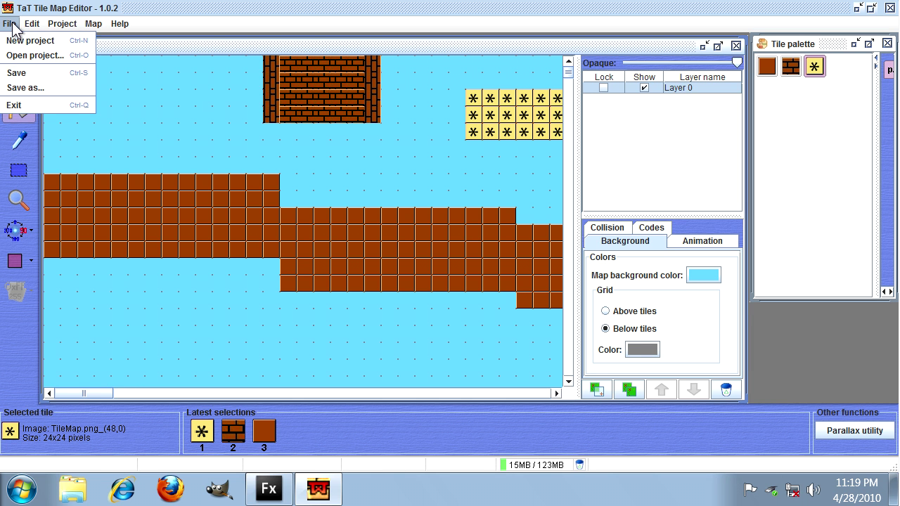
{"action": "left_click", "coordinate": [30, 73]}
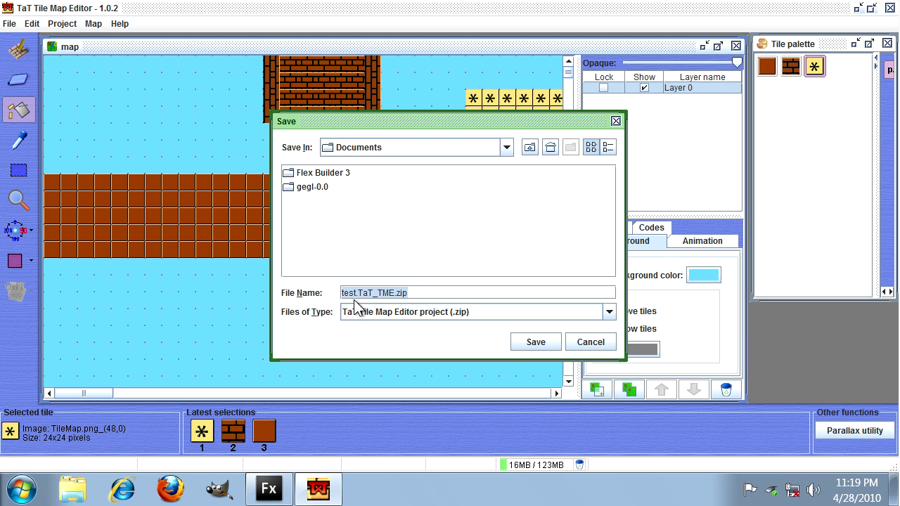
{"action": "left_click", "coordinate": [377, 294]}
{"action": "left_click_drag", "start_coordinate": [359, 293], "coordinate": [395, 292]}
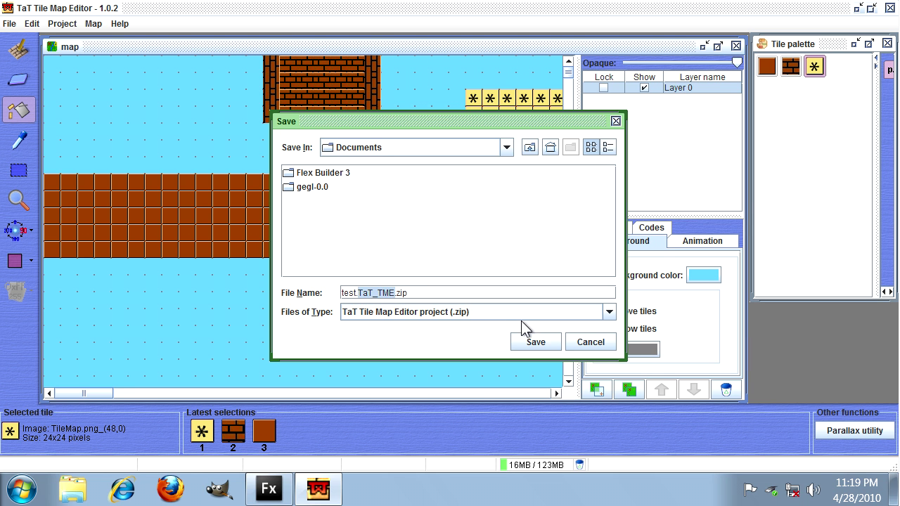
{"action": "left_click", "coordinate": [454, 292]}
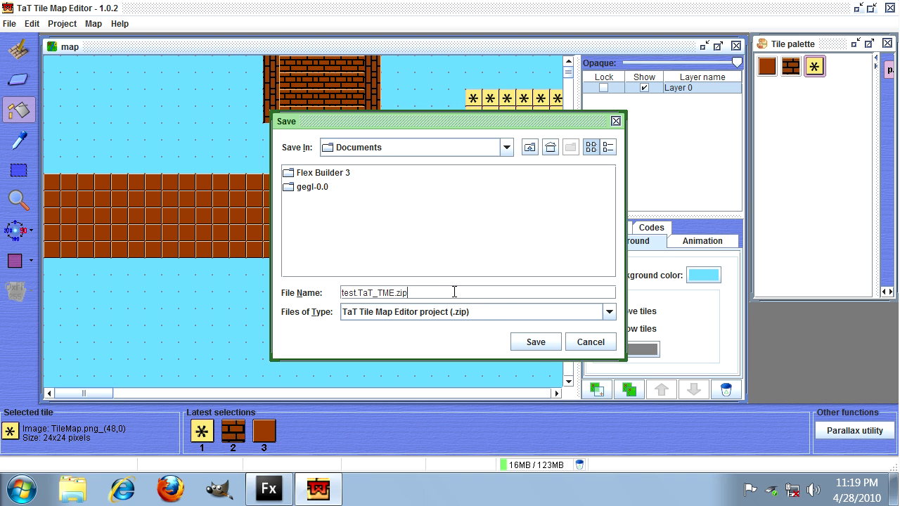
{"action": "left_click", "coordinate": [533, 344]}
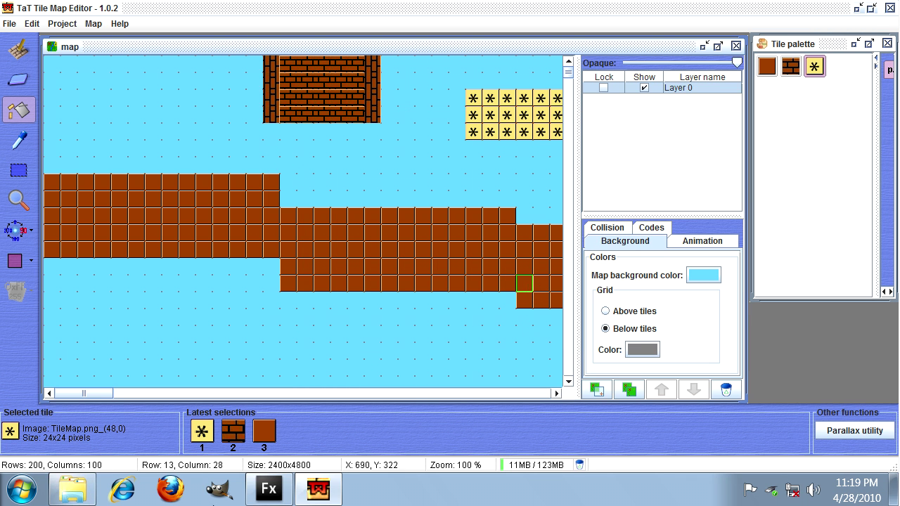
Launch Windows Explorer and go into the Documents library
{"action": "left_click", "coordinate": [107, 496]}
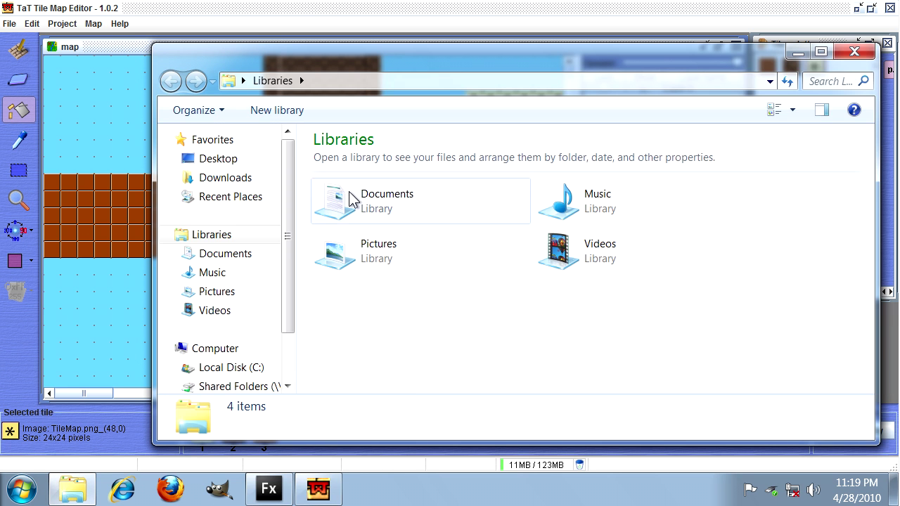
{"action": "double_click", "coordinate": [352, 196]}
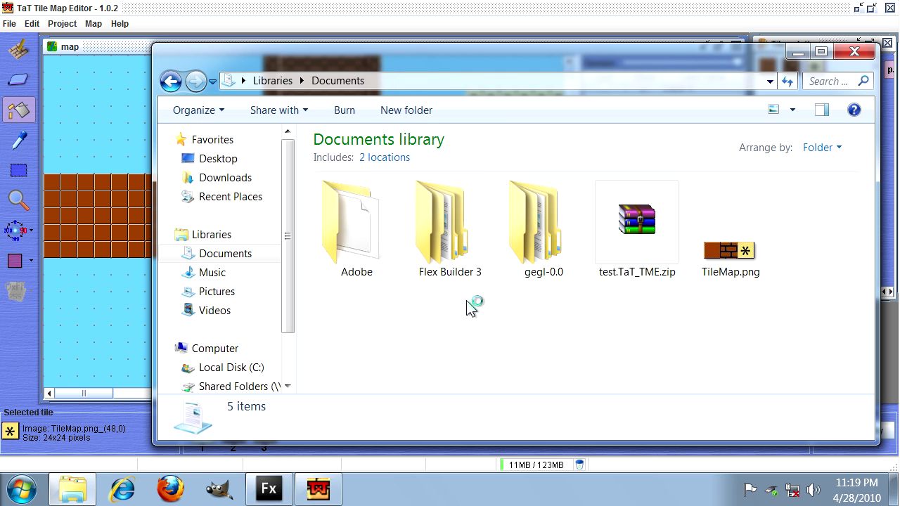
Open test.TaT_TME.zip from Documents so it launches in WinRAR
{"action": "left_click", "coordinate": [667, 253]}
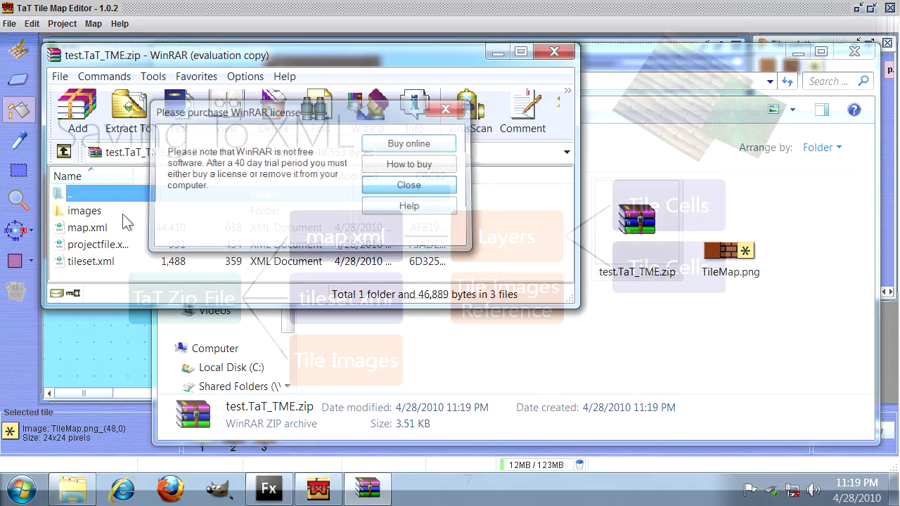
Close the 'Please purchase WinRAR license' reminder dialog
{"action": "left_click", "coordinate": [411, 186]}
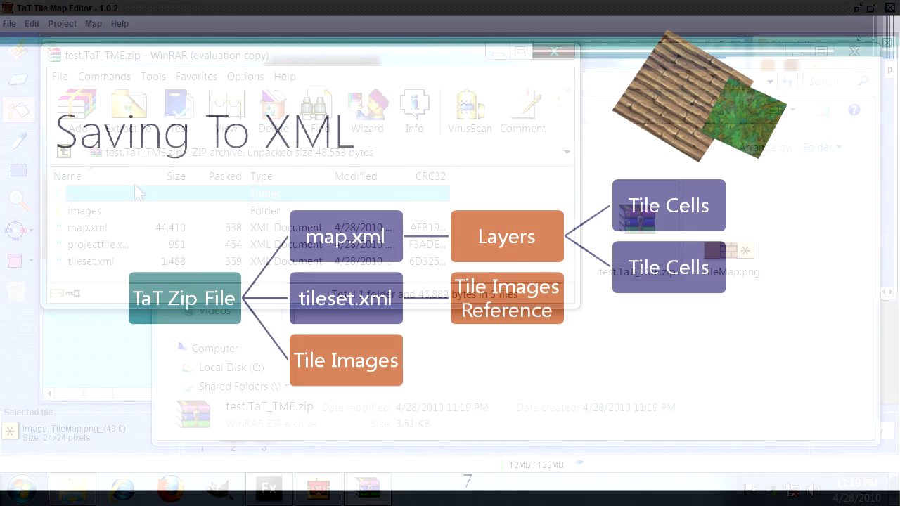